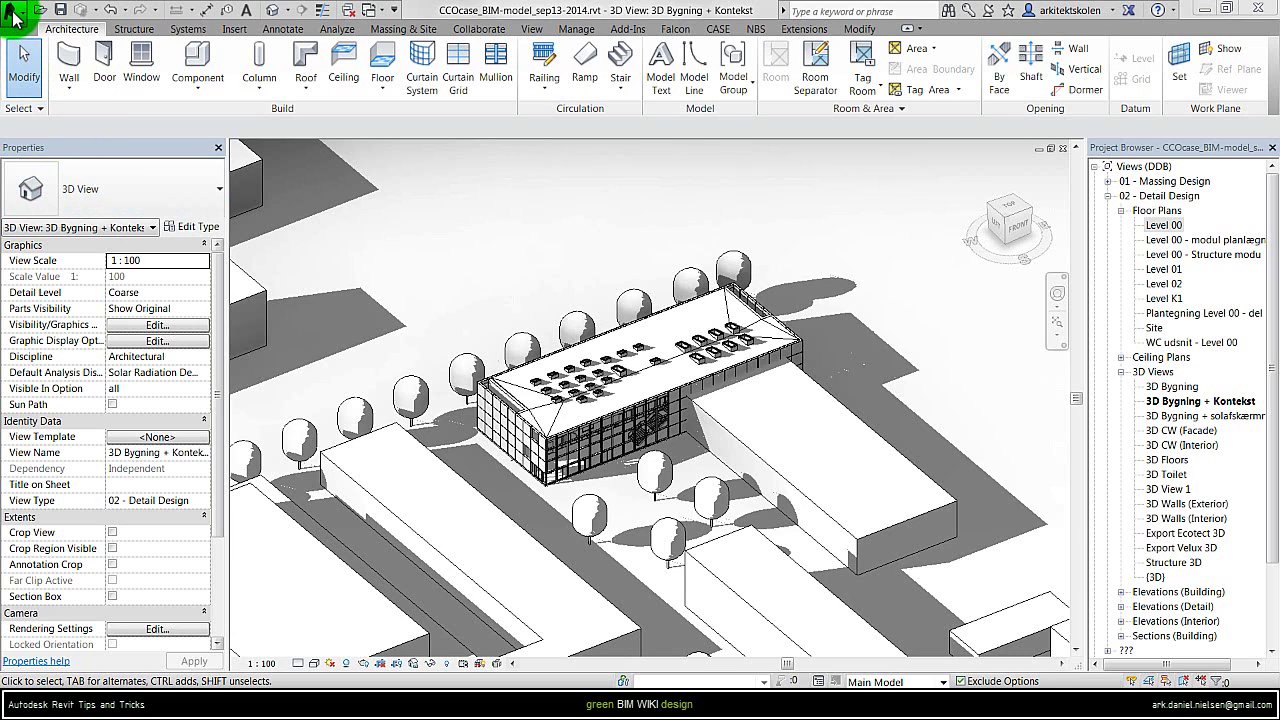
# Open the application menu's Export formats list to reach gbXML
pyautogui.click(15, 17)
pyautogui.moveTo(77, 266)
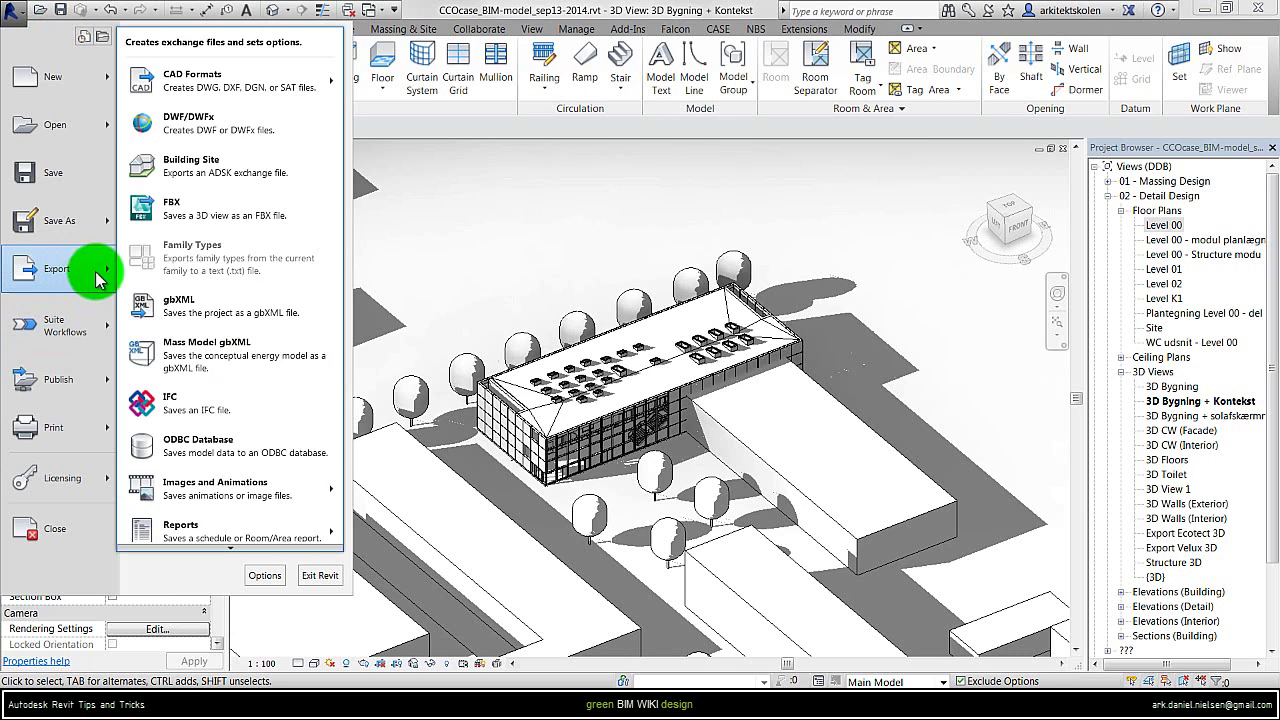
# Open the gbXML export settings and change Building Type from Office to School or University
pyautogui.click(214, 312)
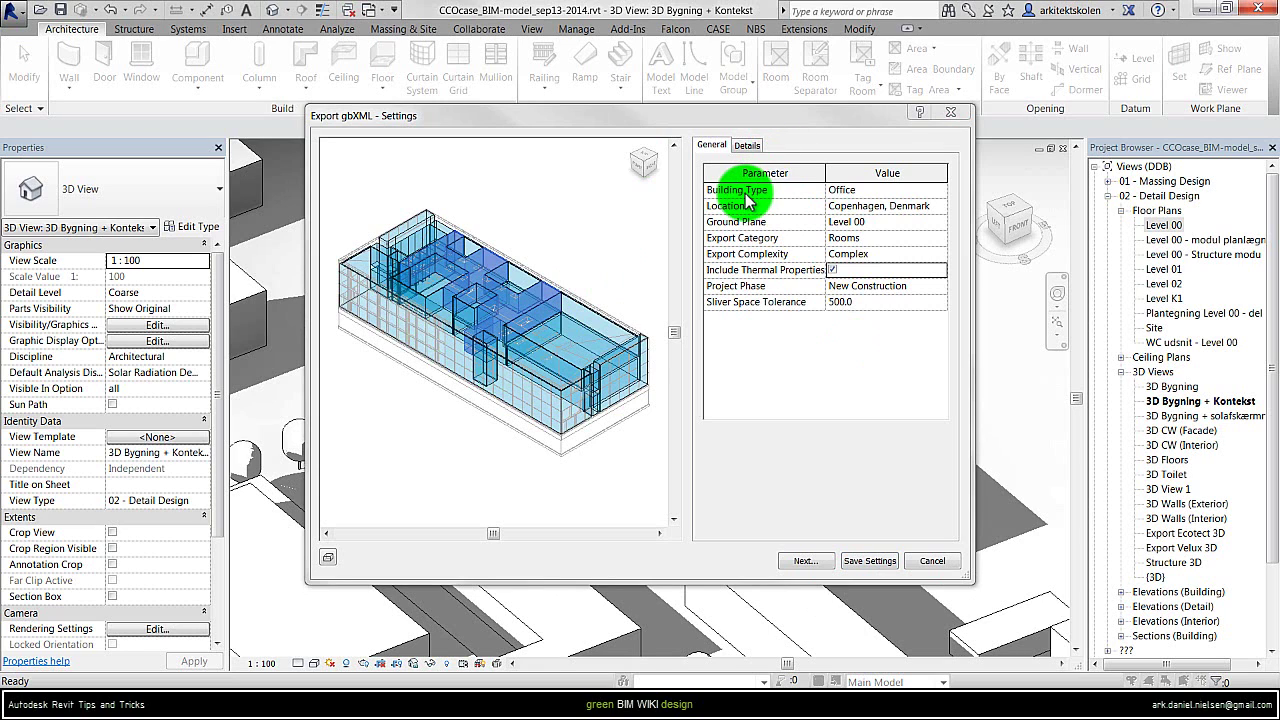
pyautogui.click(875, 192)
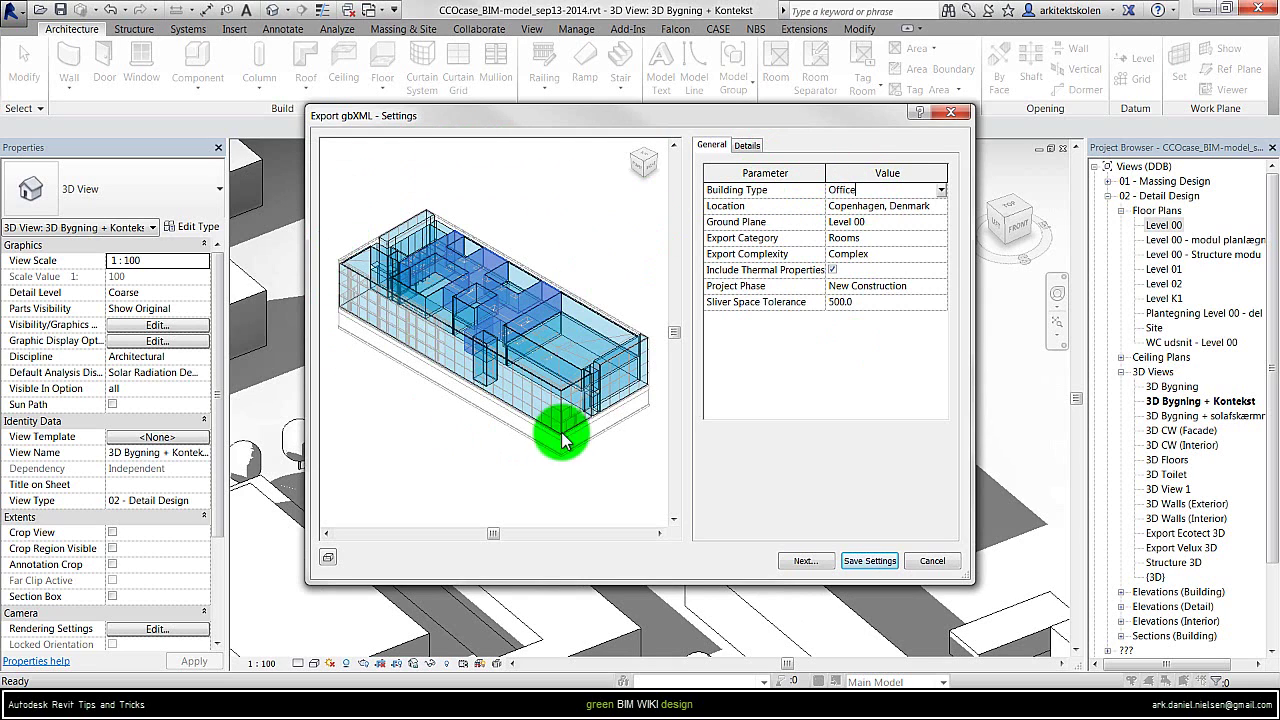
pyautogui.click(941, 192)
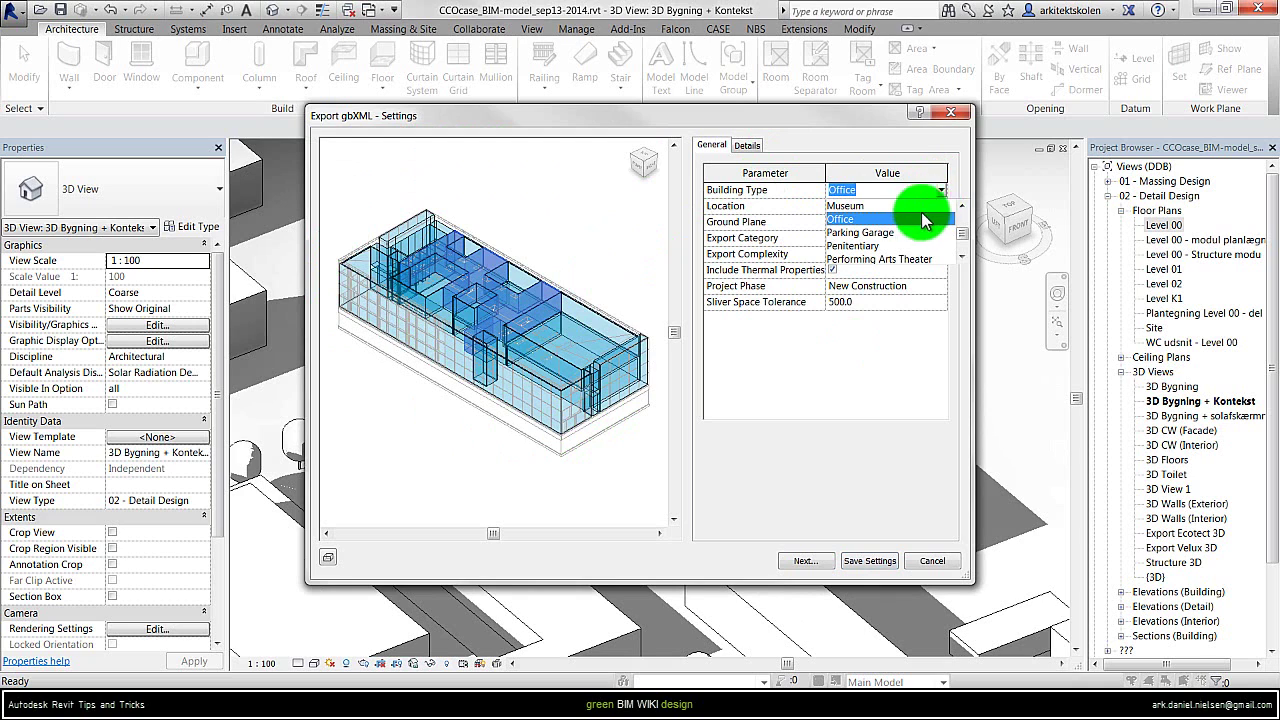
pyautogui.scroll(-3, 912, 240)
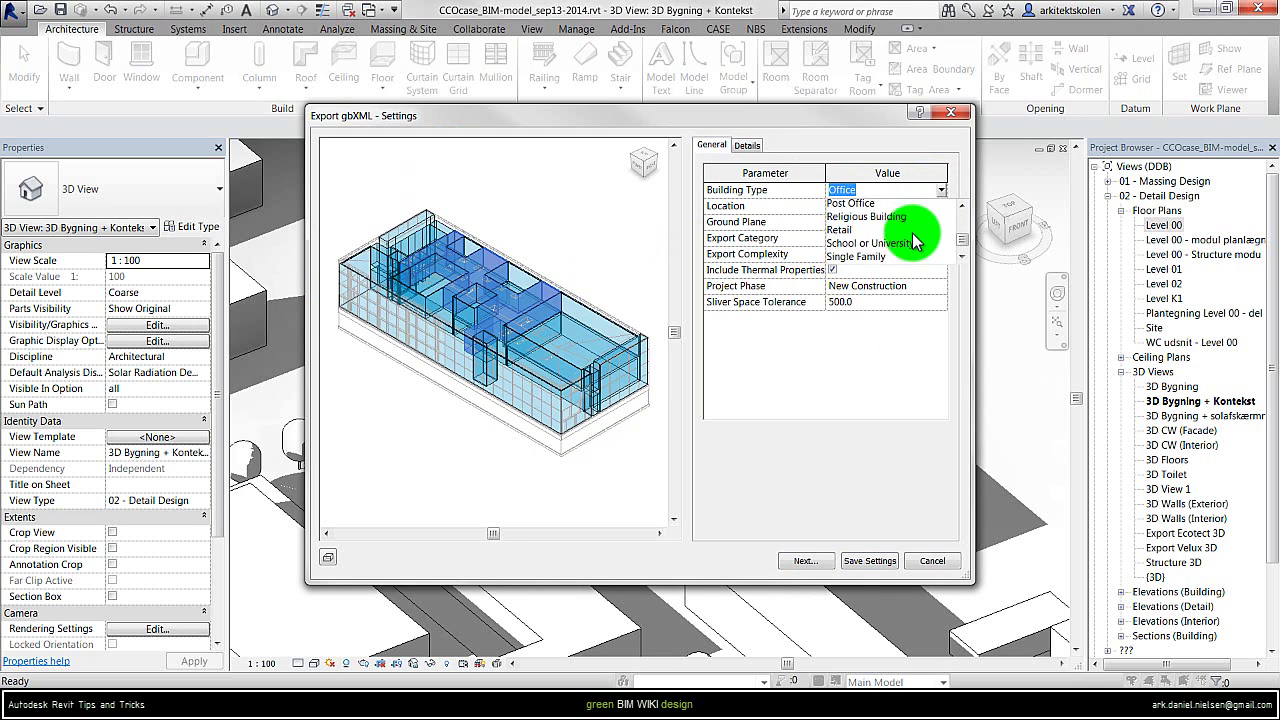
pyautogui.click(882, 220)
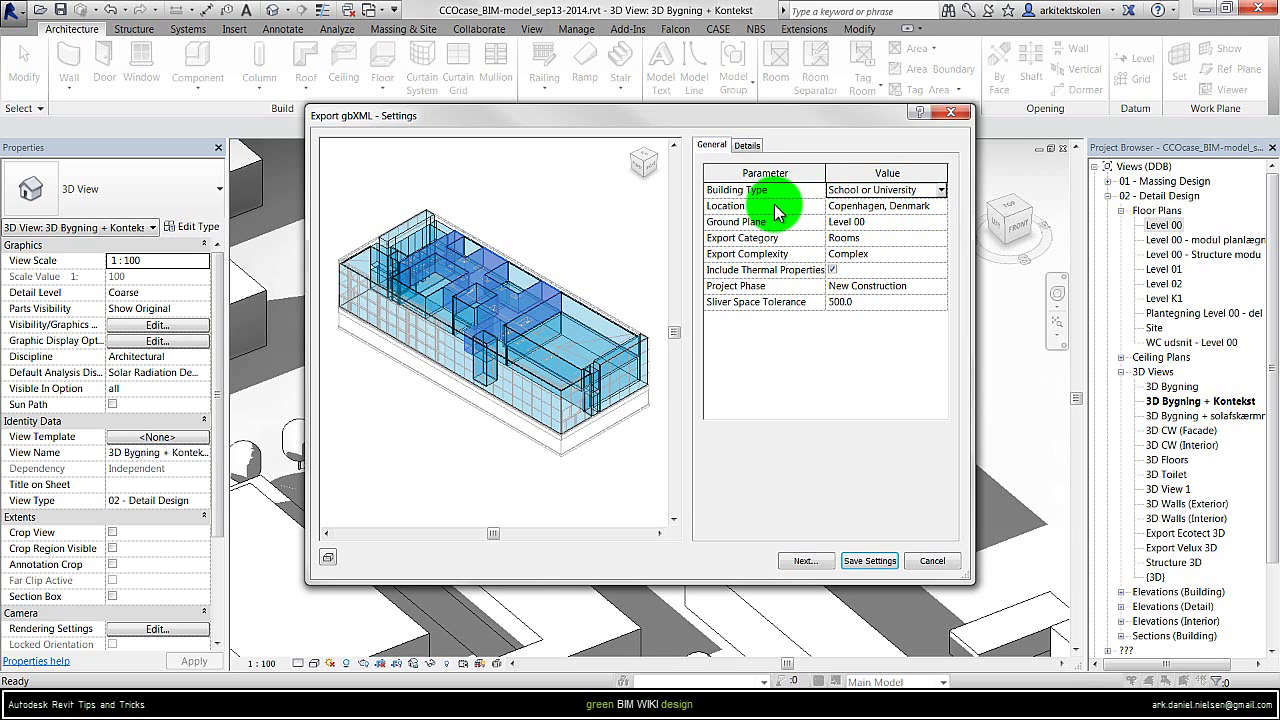
# Confirm Copenhagen, Denmark as the project address in Location Weather and Site
pyautogui.click(938, 206)
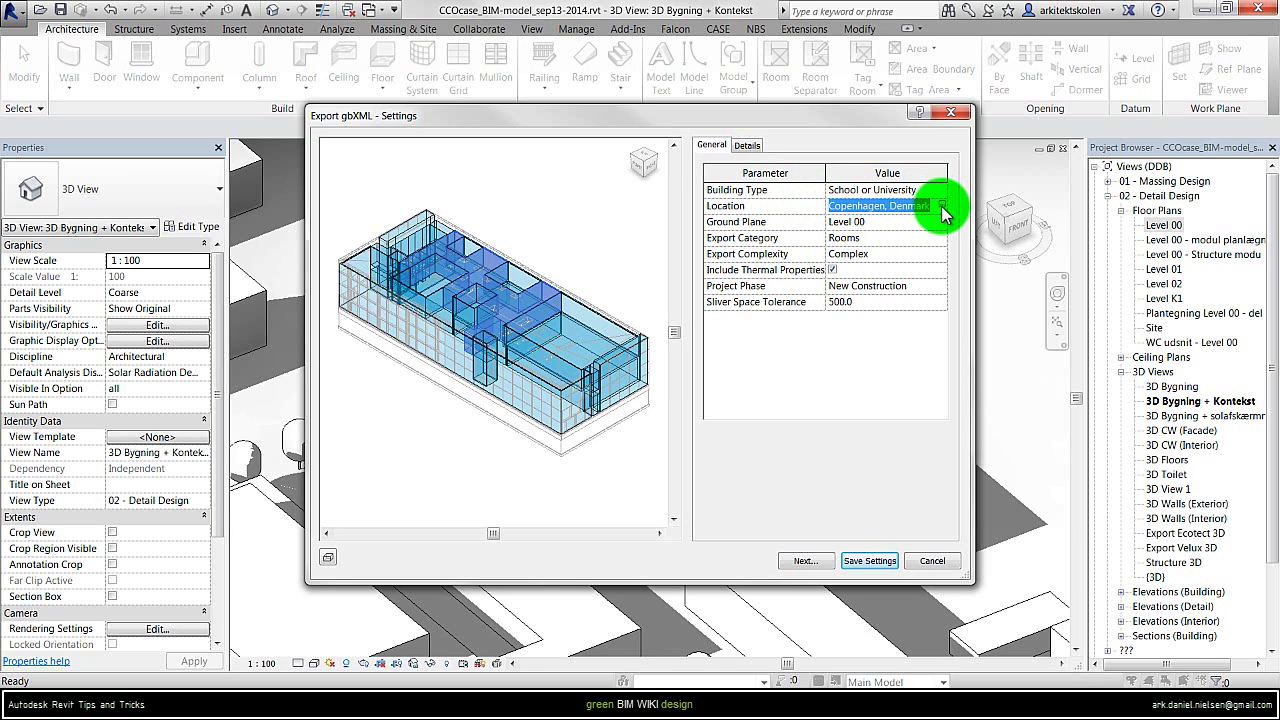
pyautogui.click(941, 206)
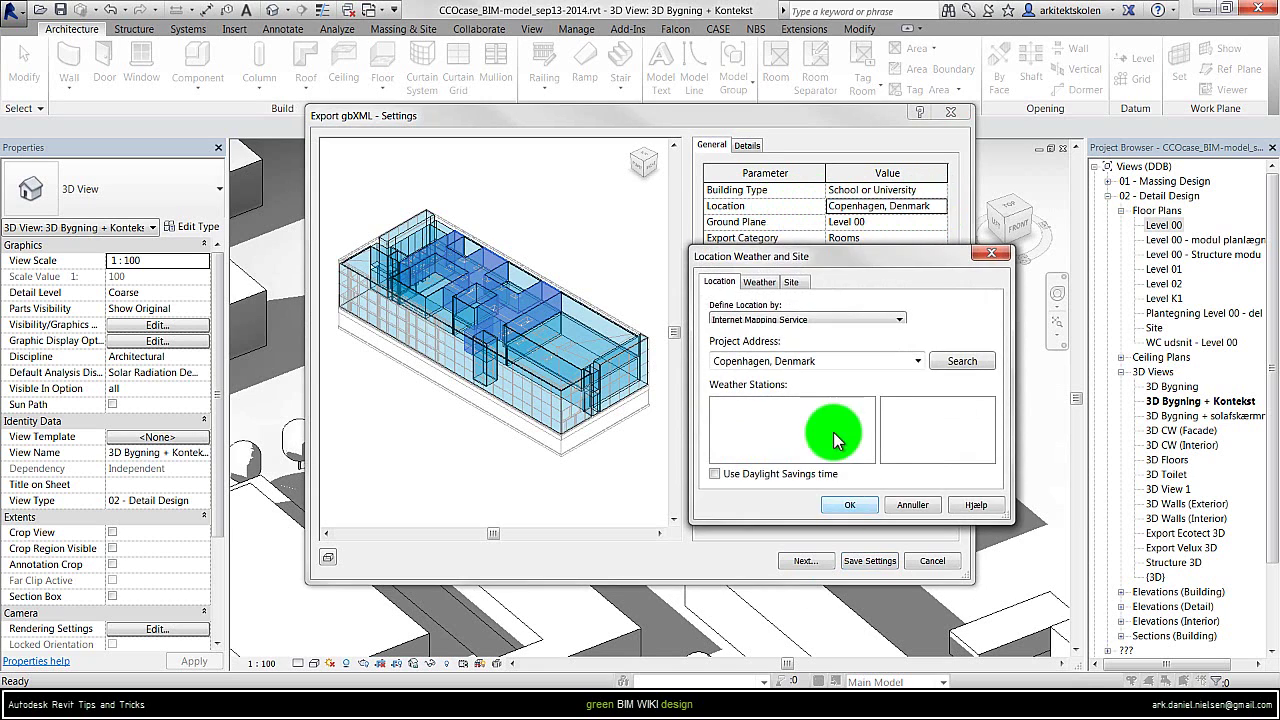
pyautogui.moveTo(838, 362); pyautogui.dragTo(755, 366)
pyautogui.click(822, 365)
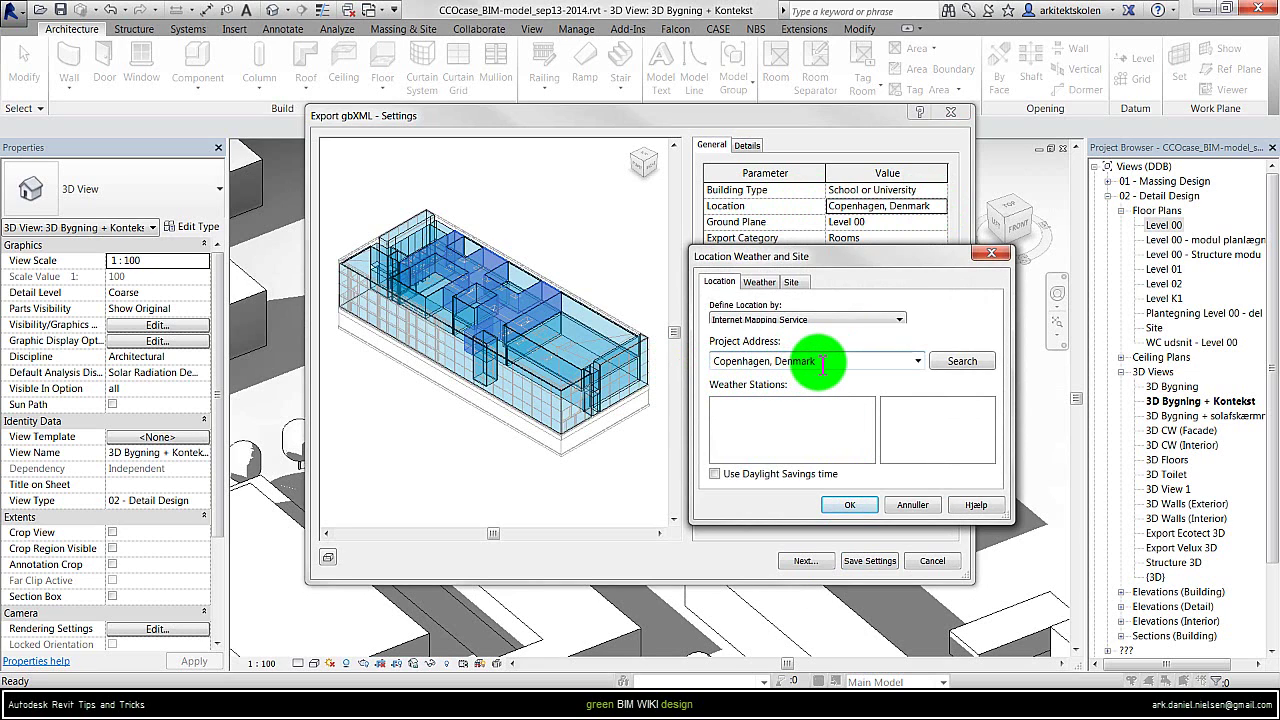
pyautogui.click(855, 505)
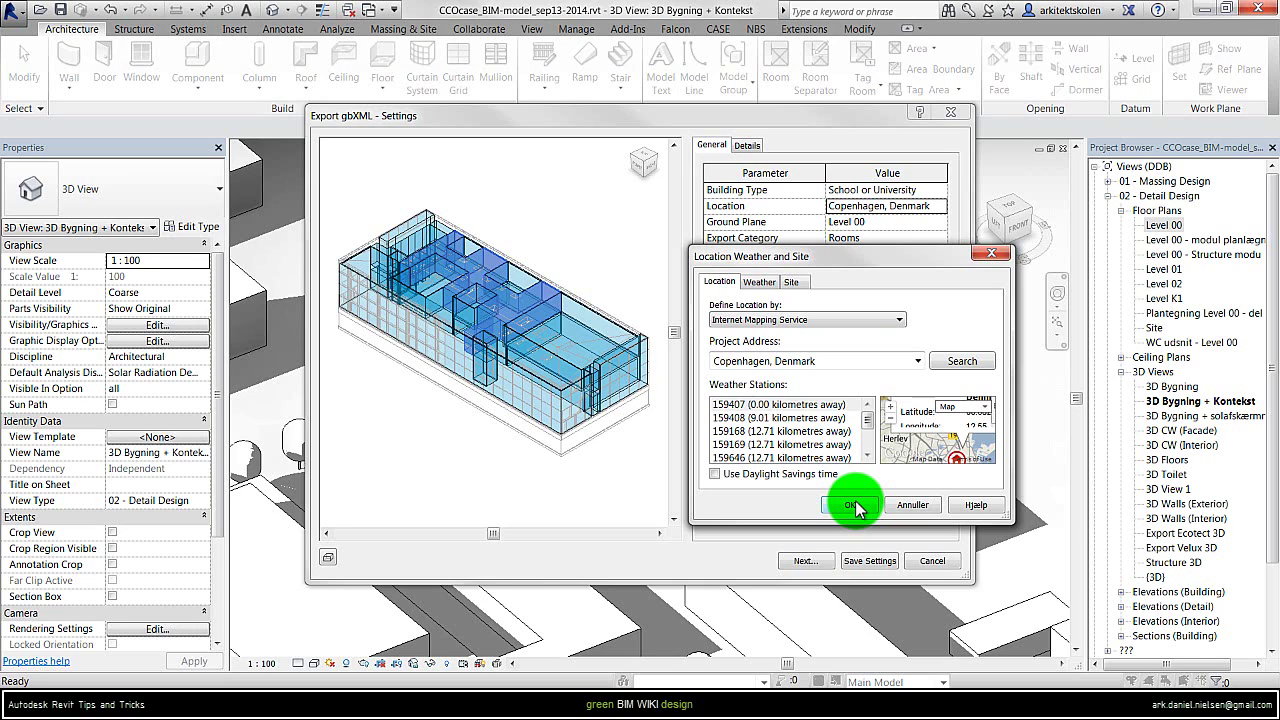
pyautogui.click(850, 505)
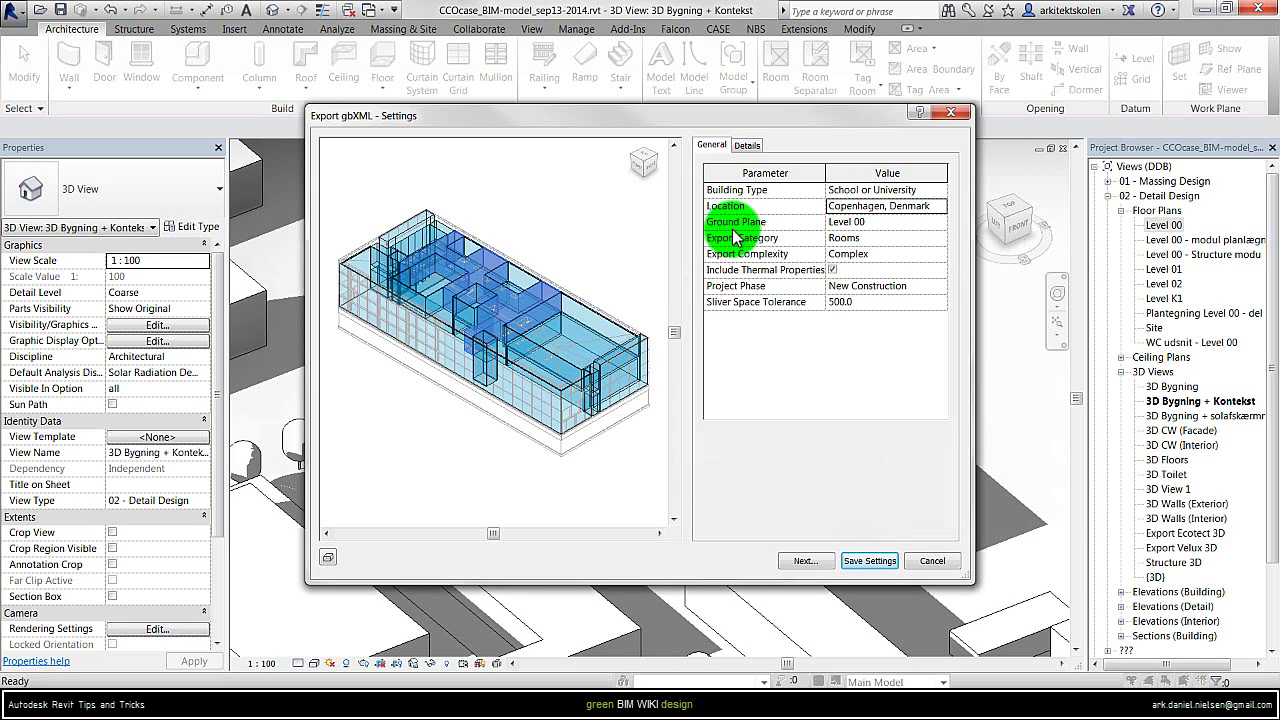
# Keep Rooms as the Export Category and bring up the Export Complexity choices
pyautogui.click(935, 239)
pyautogui.click(848, 240)
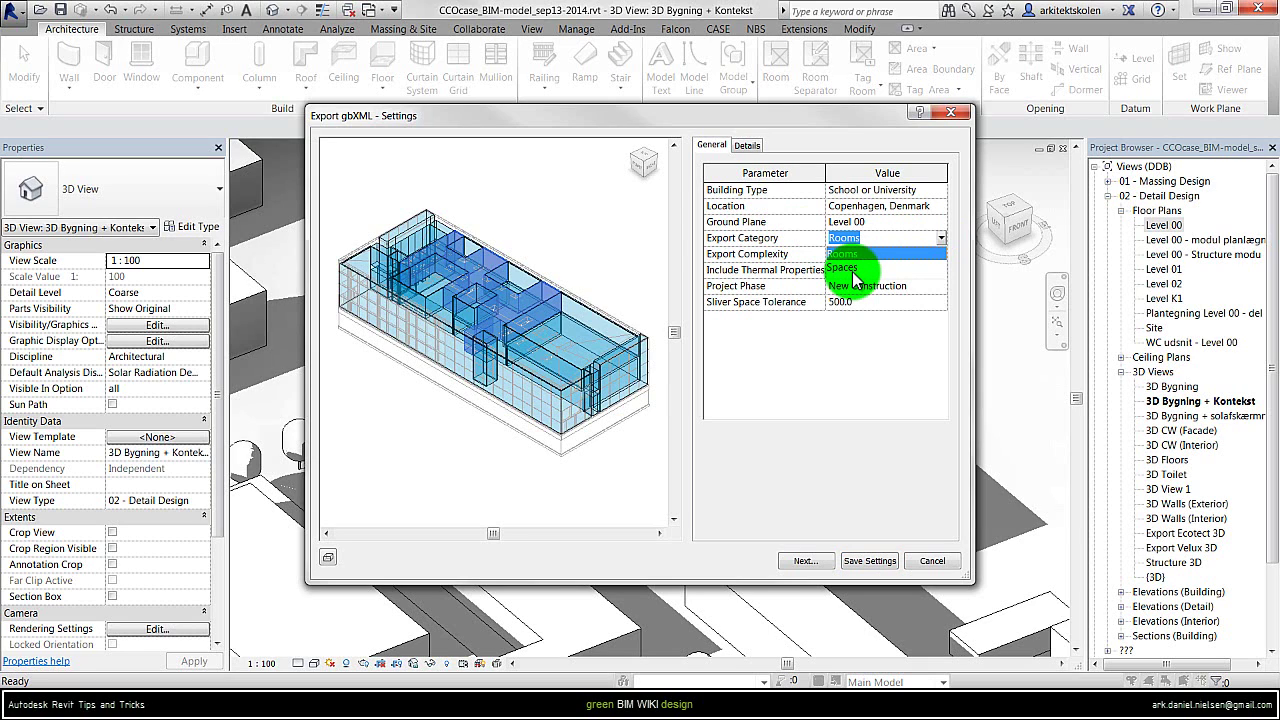
pyautogui.click(842, 253)
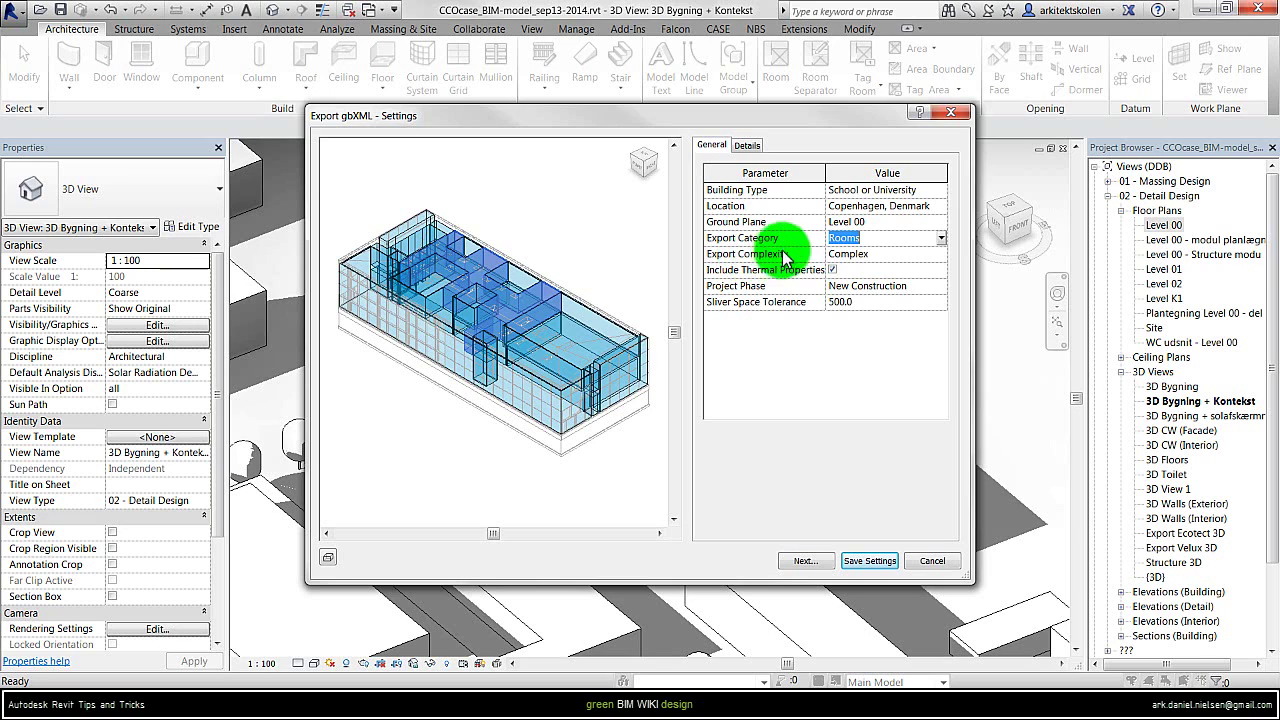
pyautogui.click(943, 253)
pyautogui.click(944, 256)
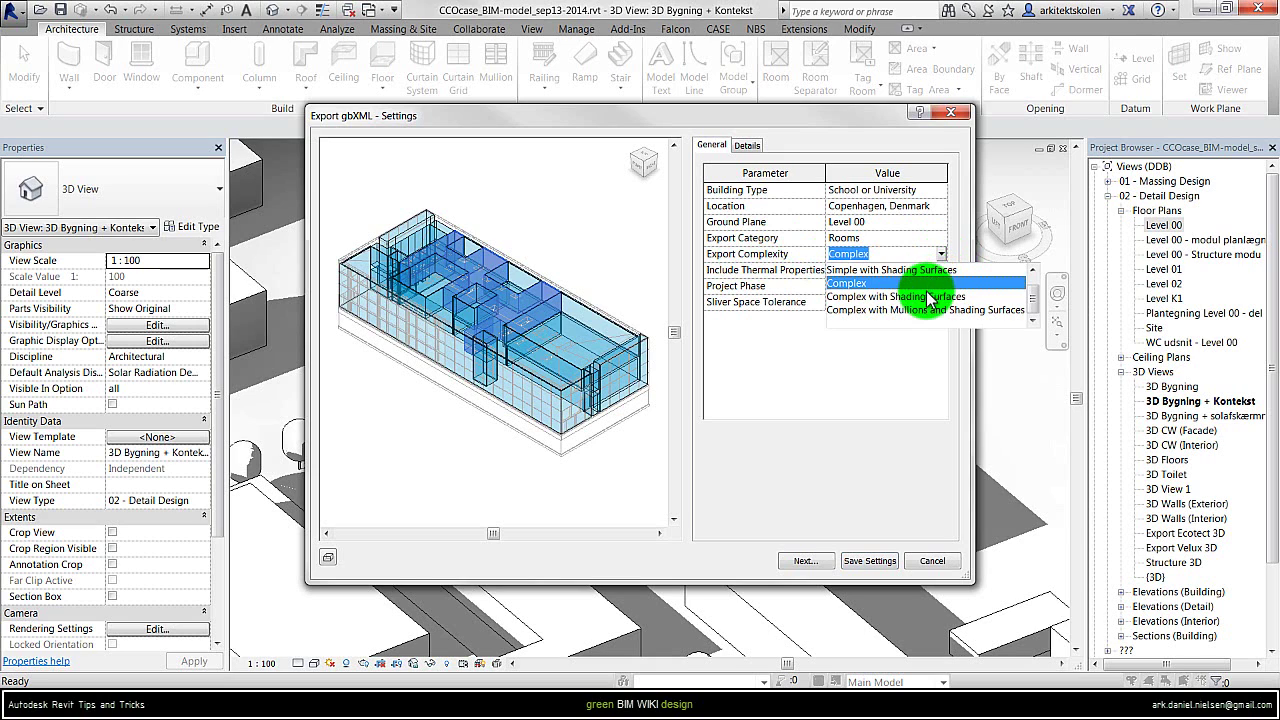
# Set Export Complexity to Complex with Shading Surfaces and tick Include Thermal Properties
pyautogui.click(868, 296)
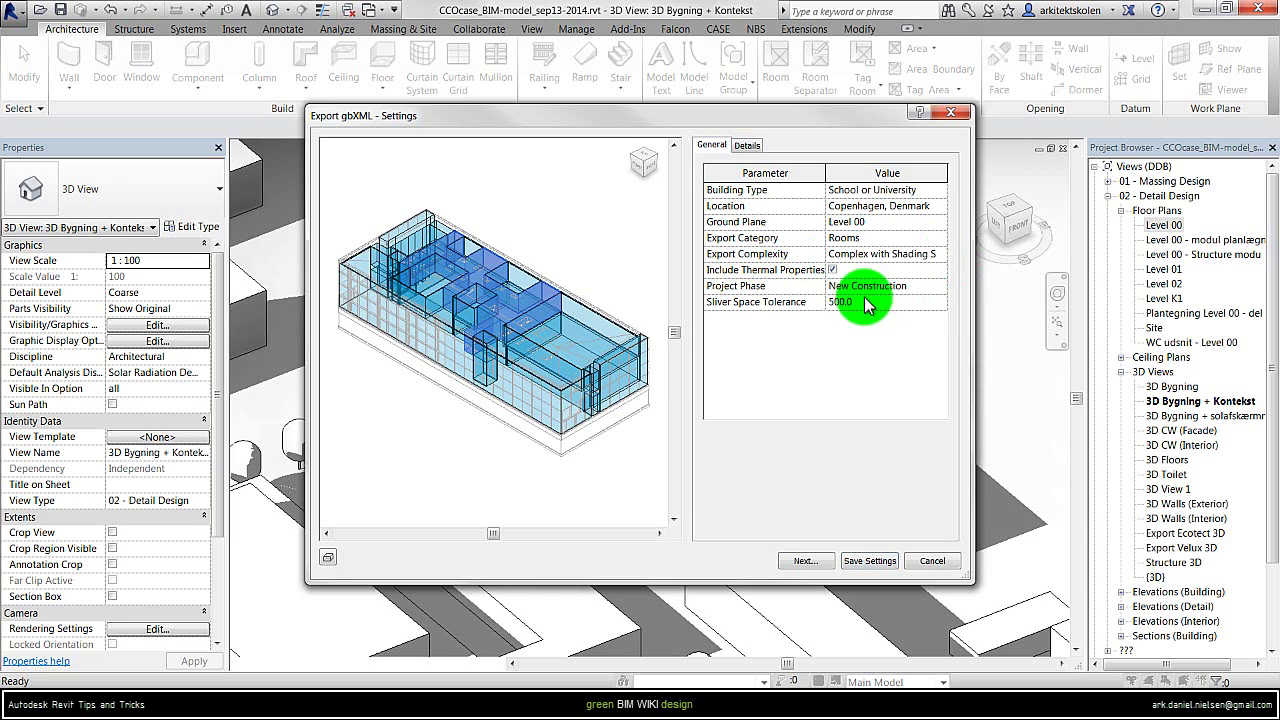
pyautogui.click(941, 254)
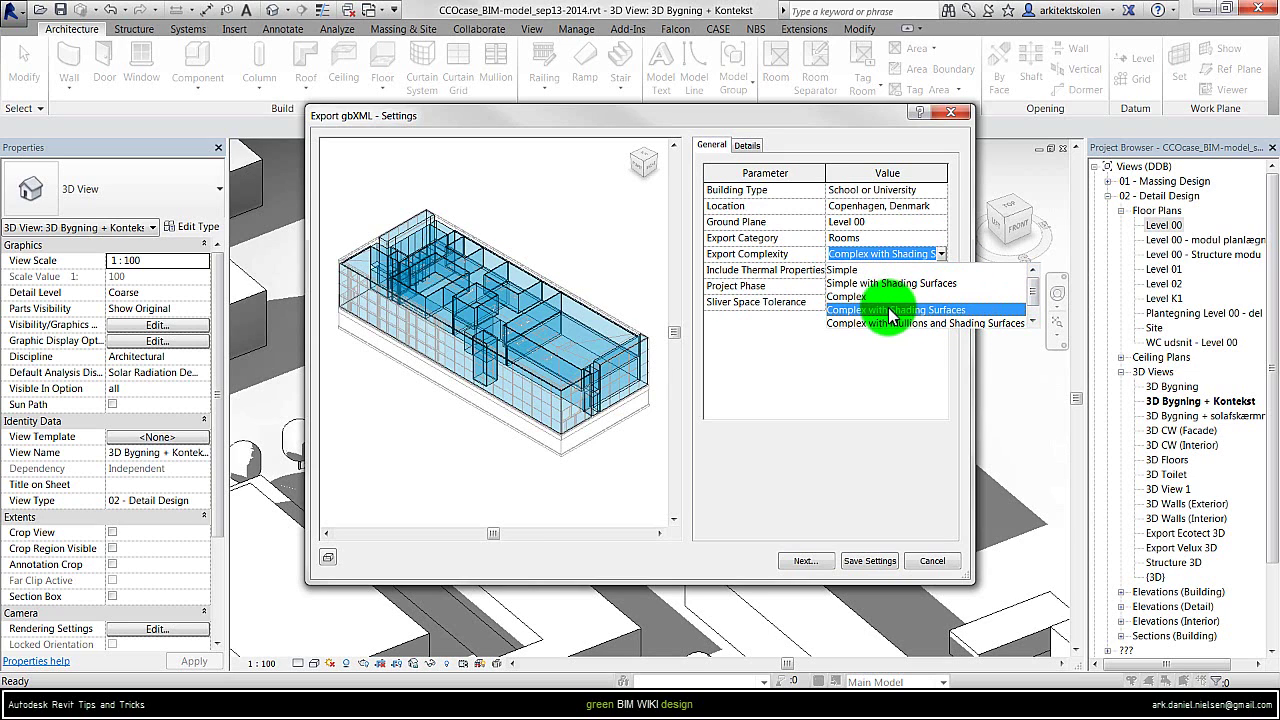
pyautogui.click(897, 312)
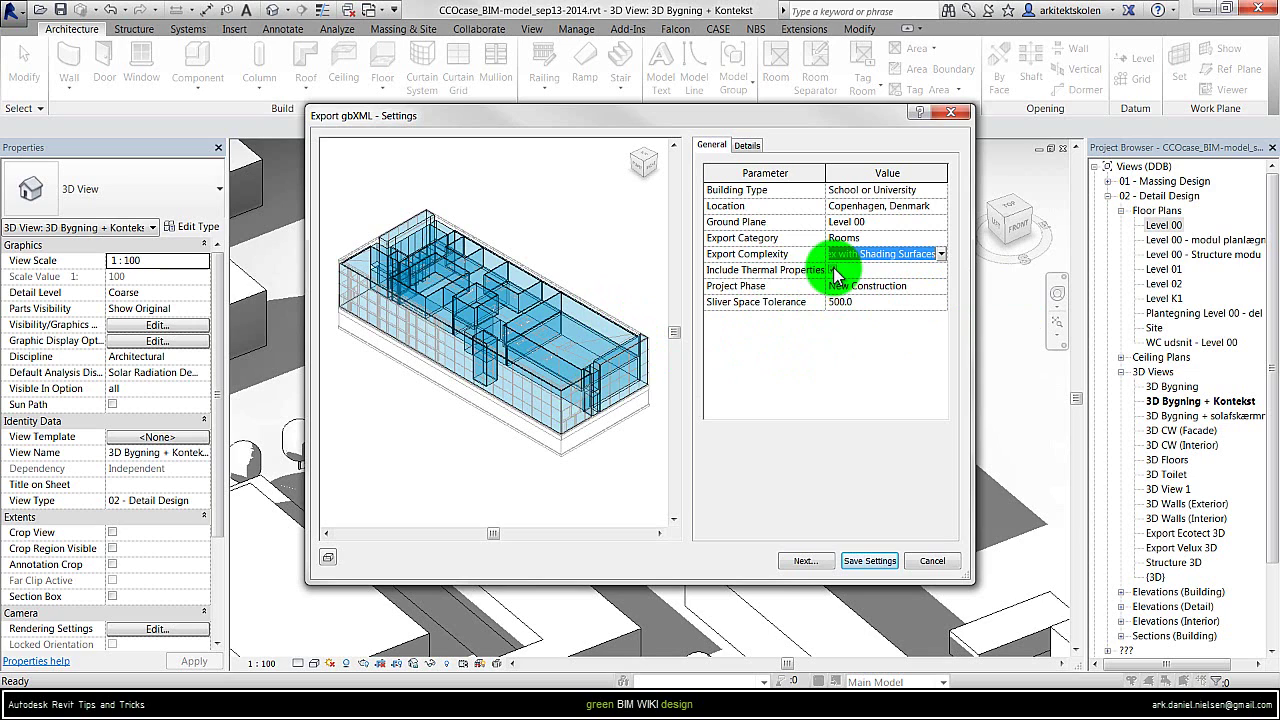
pyautogui.click(833, 270)
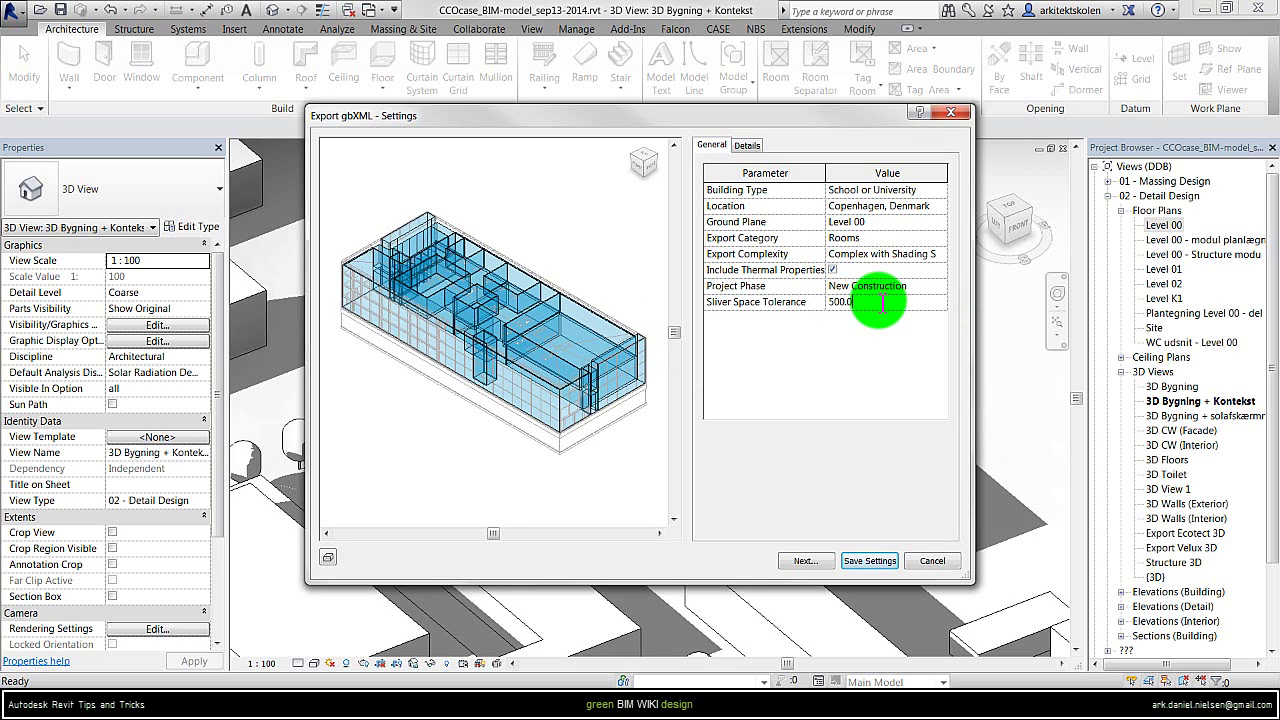
# Read the F1 help on cavities, shafts and chases, scrolling through Sliver Spaces
pyautogui.press('F1')
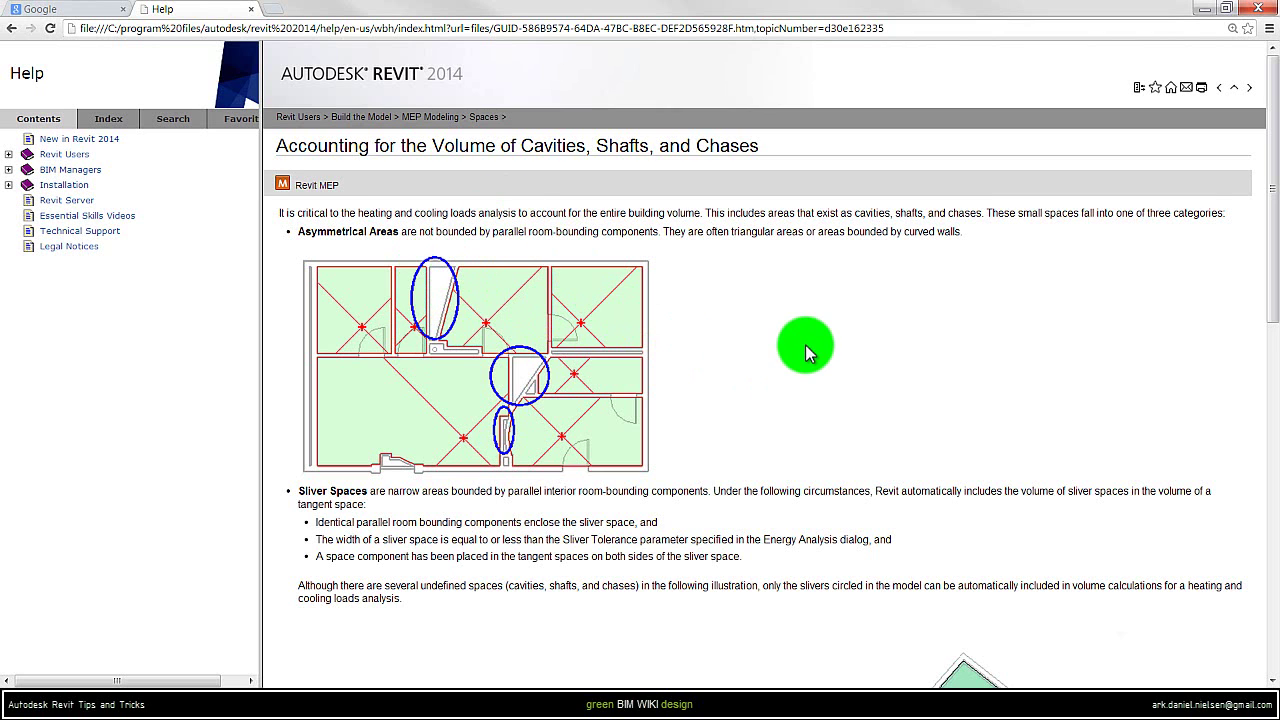
pyautogui.scroll(-3, 808, 355)
pyautogui.scroll(-1, 808, 355)
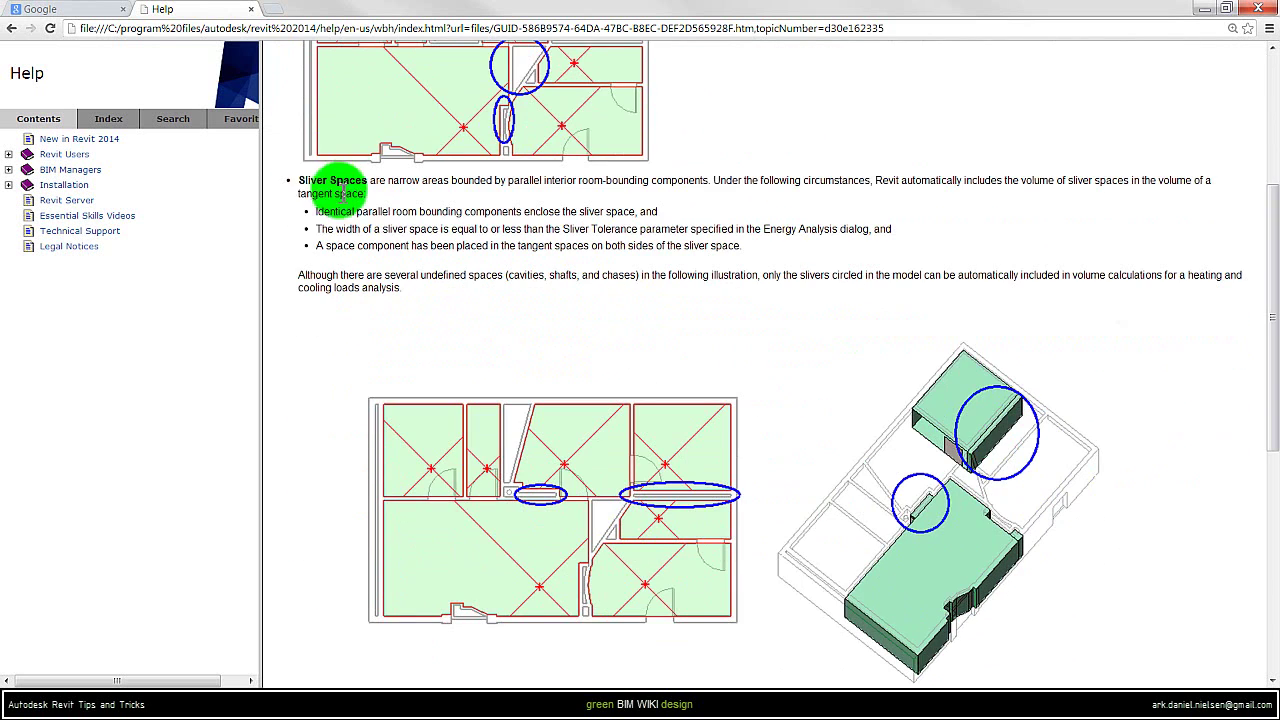
pyautogui.scroll(-1, 536, 326)
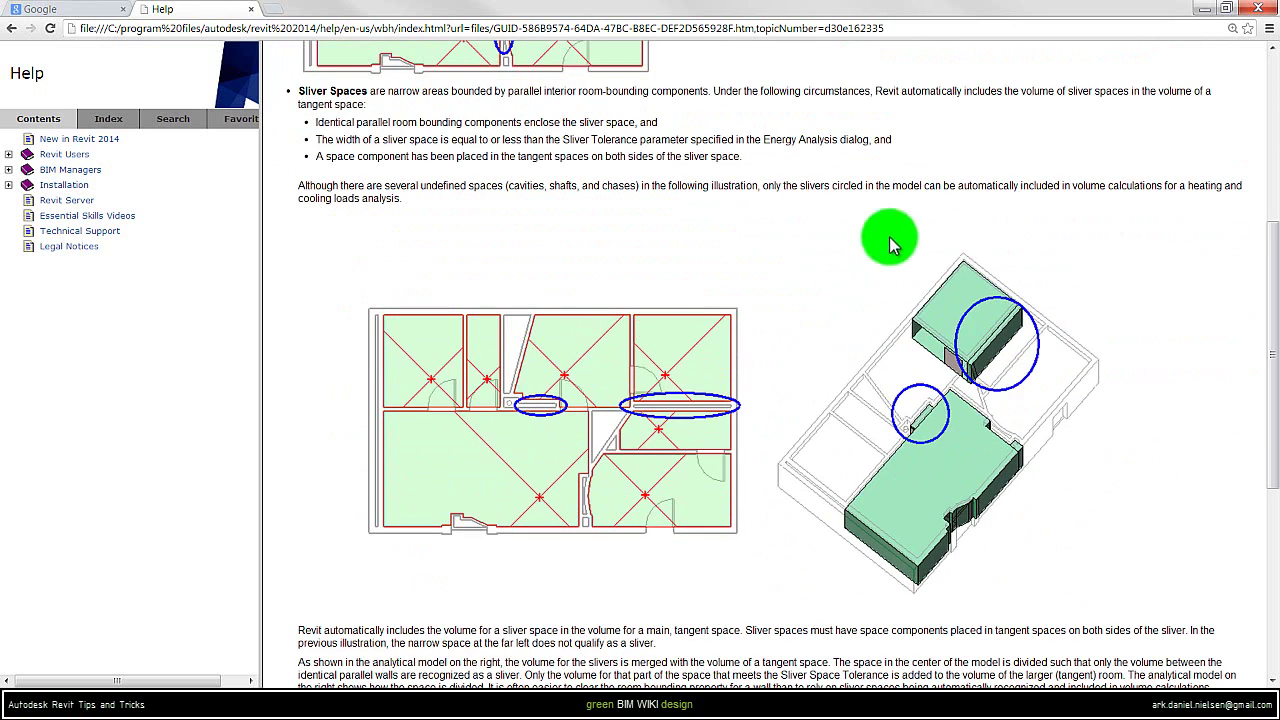
pyautogui.scroll(-1, 697, 383)
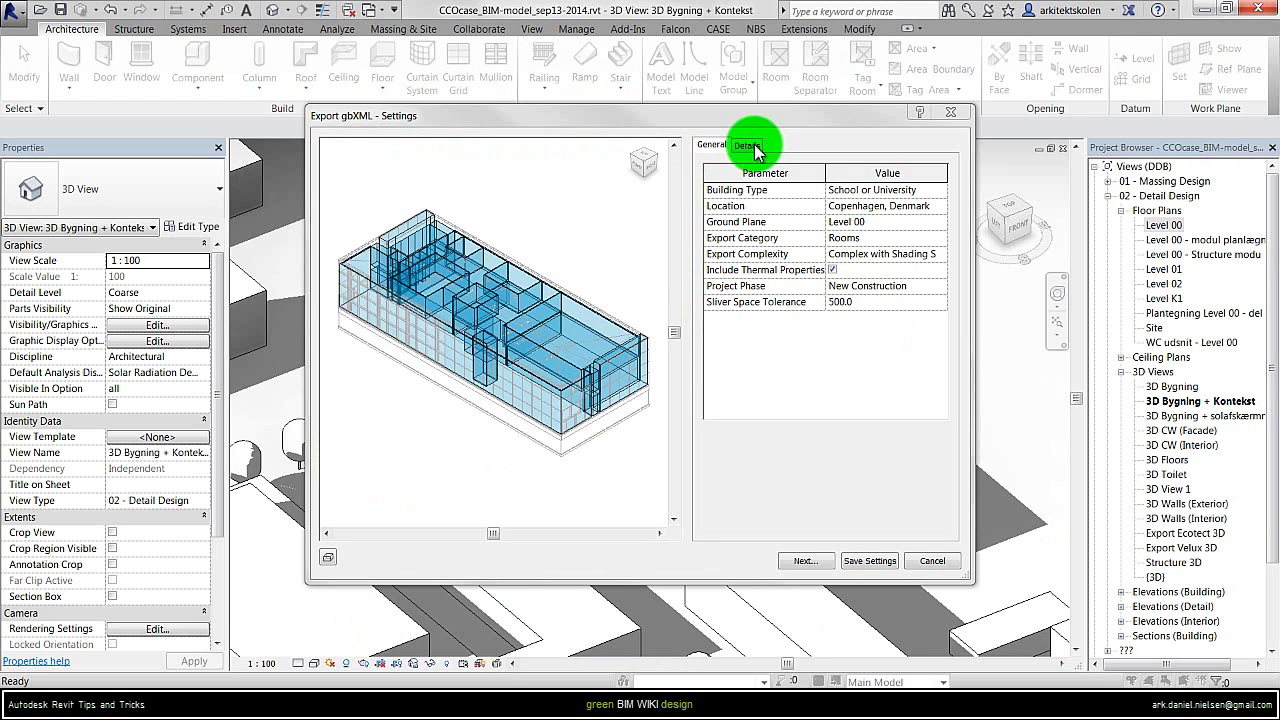
# On the Details tab, expand Level 00 and highlight room 001 Toiletter - stuen
pyautogui.click(750, 146)
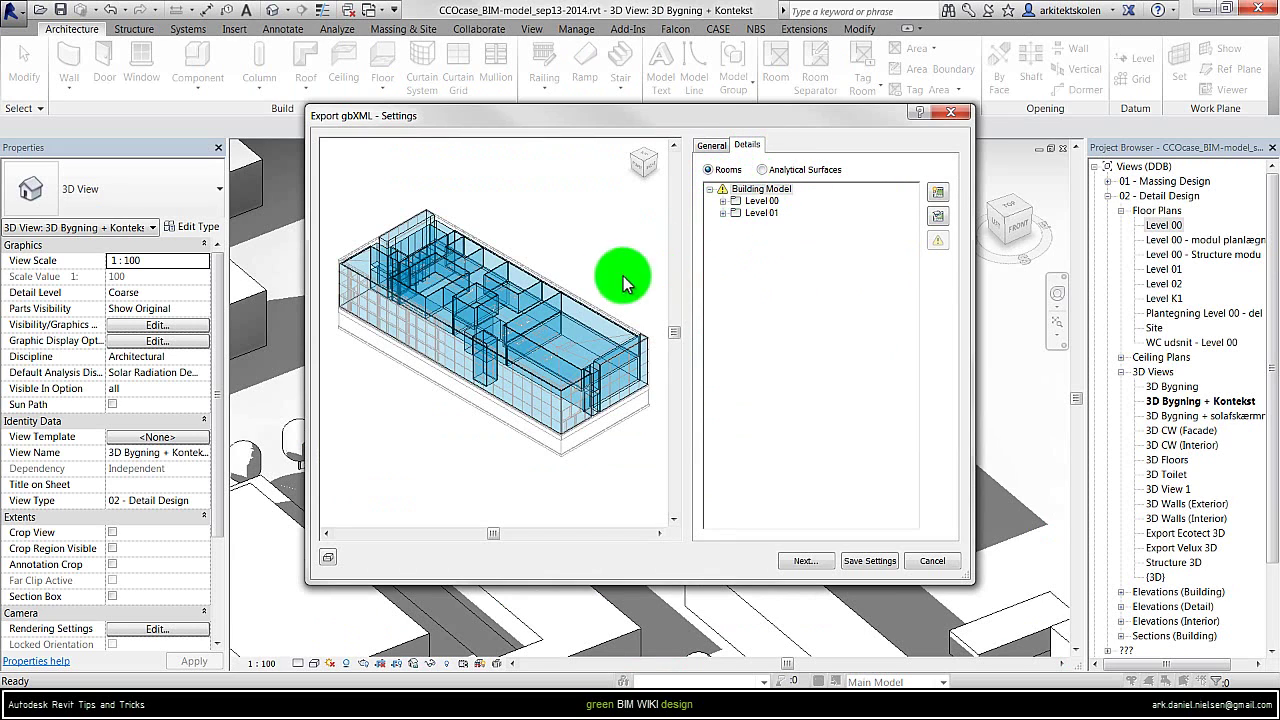
pyautogui.click(755, 201)
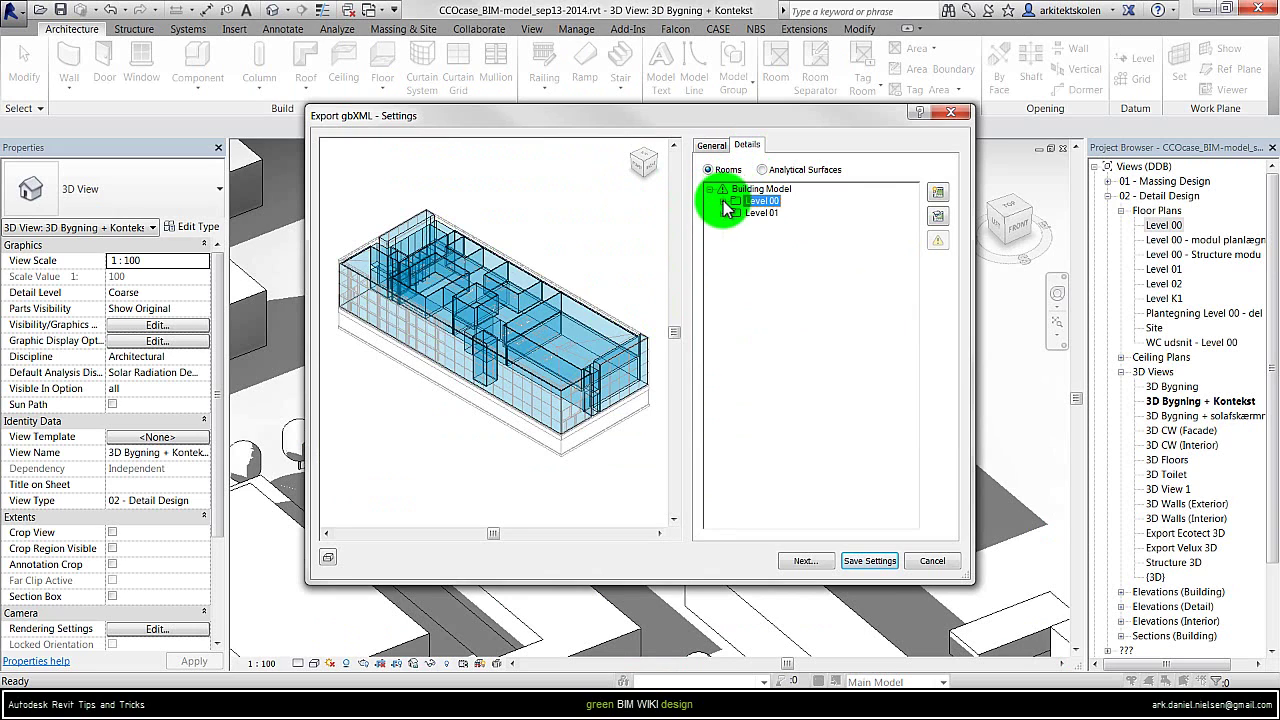
pyautogui.click(723, 201)
pyautogui.press('Down')
pyautogui.press('Down')
pyautogui.press('Down')
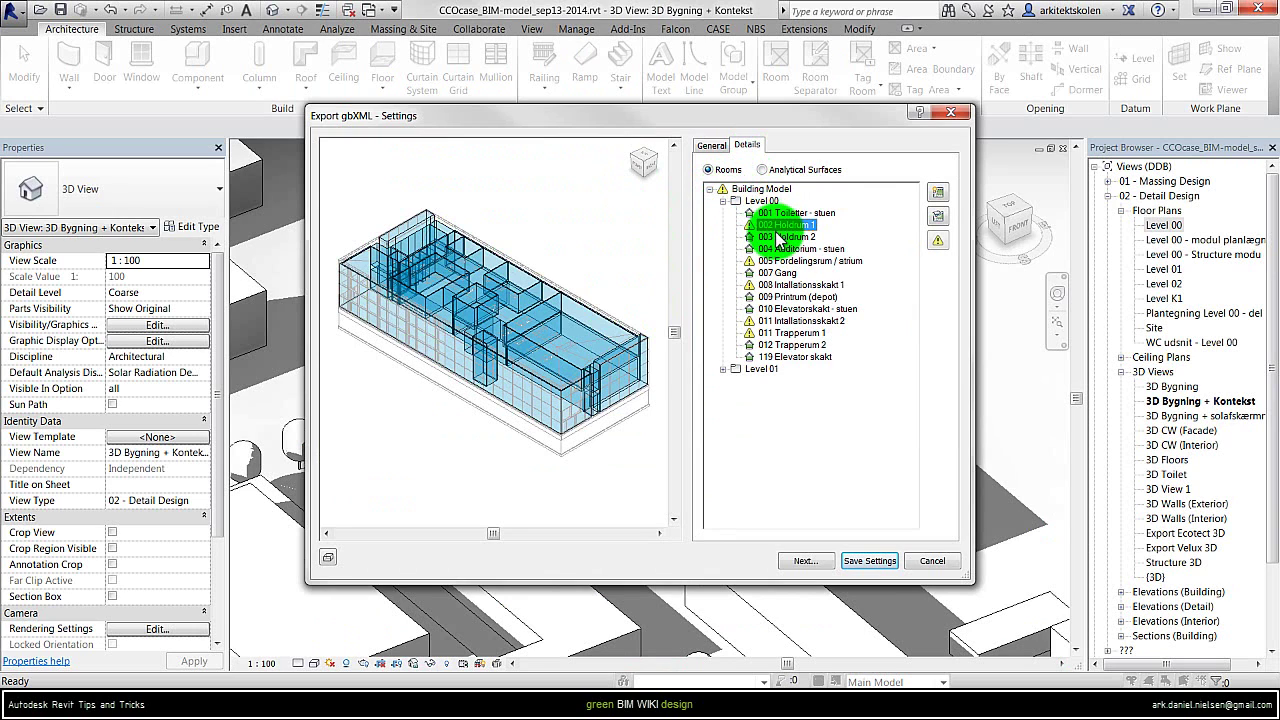
pyautogui.click(783, 214)
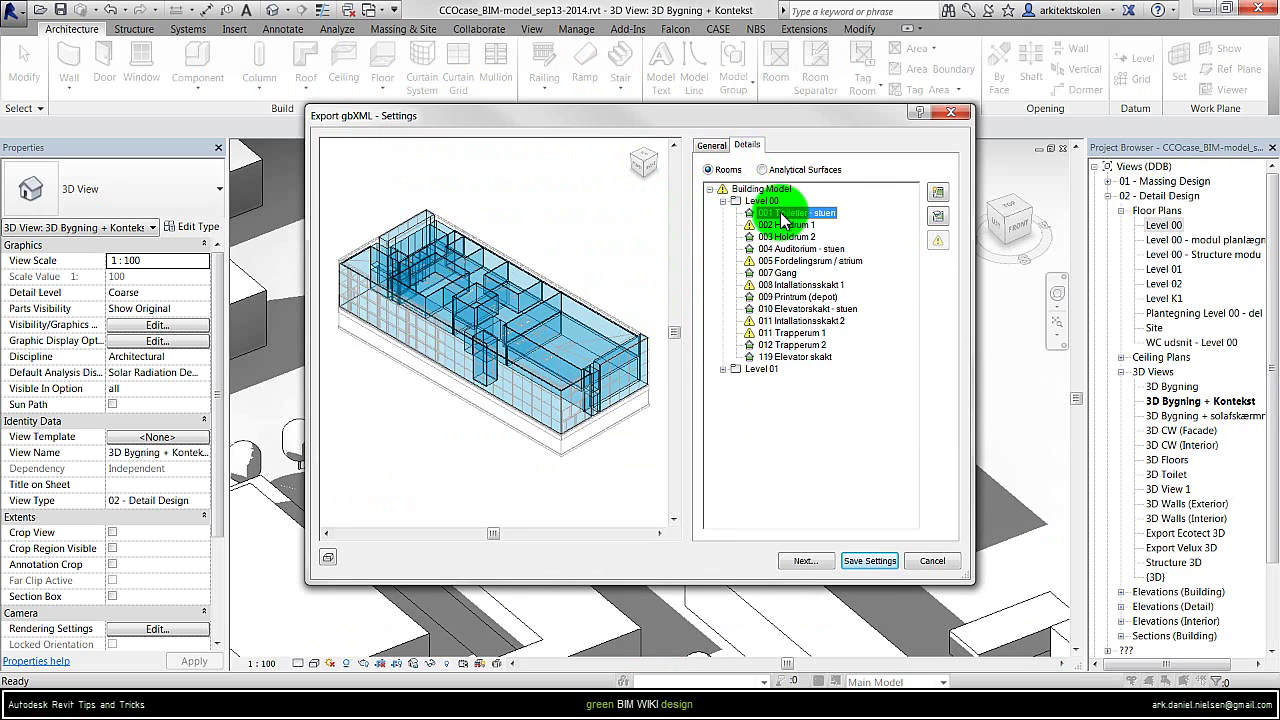
pyautogui.click(939, 195)
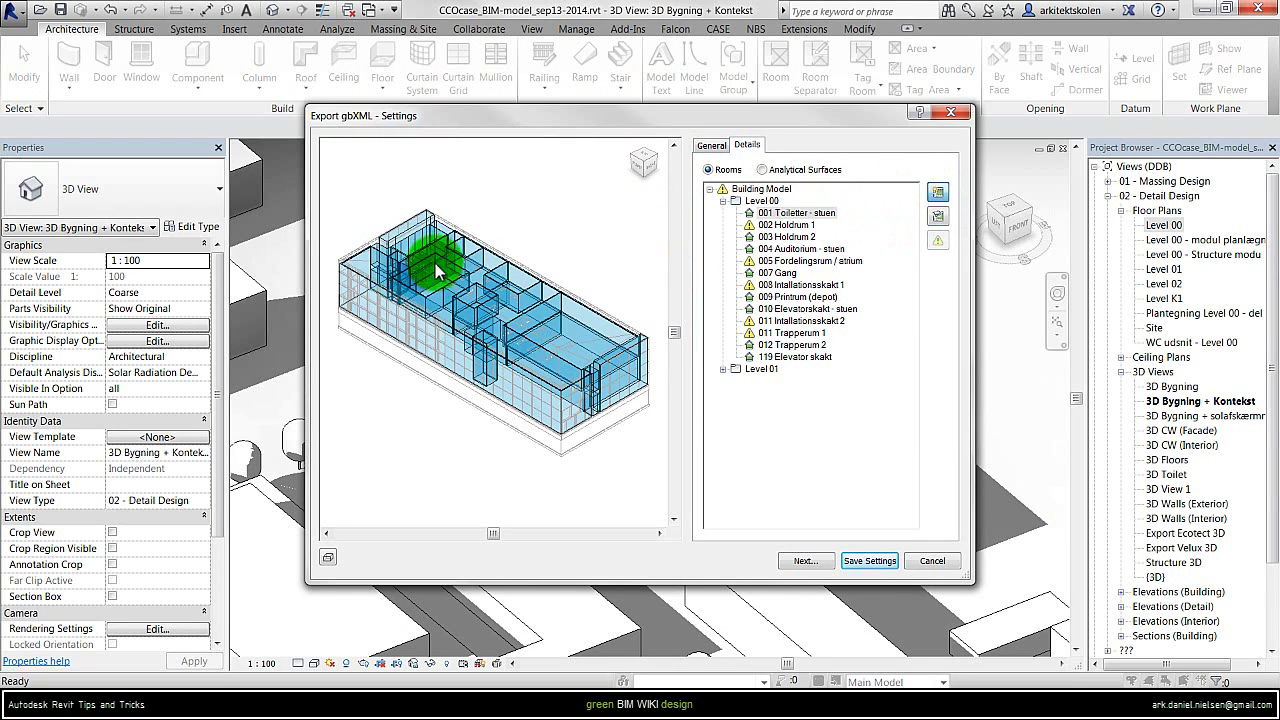
# Review and dismiss the room-not-placed warning for 002 Holdrum 1
pyautogui.click(762, 227)
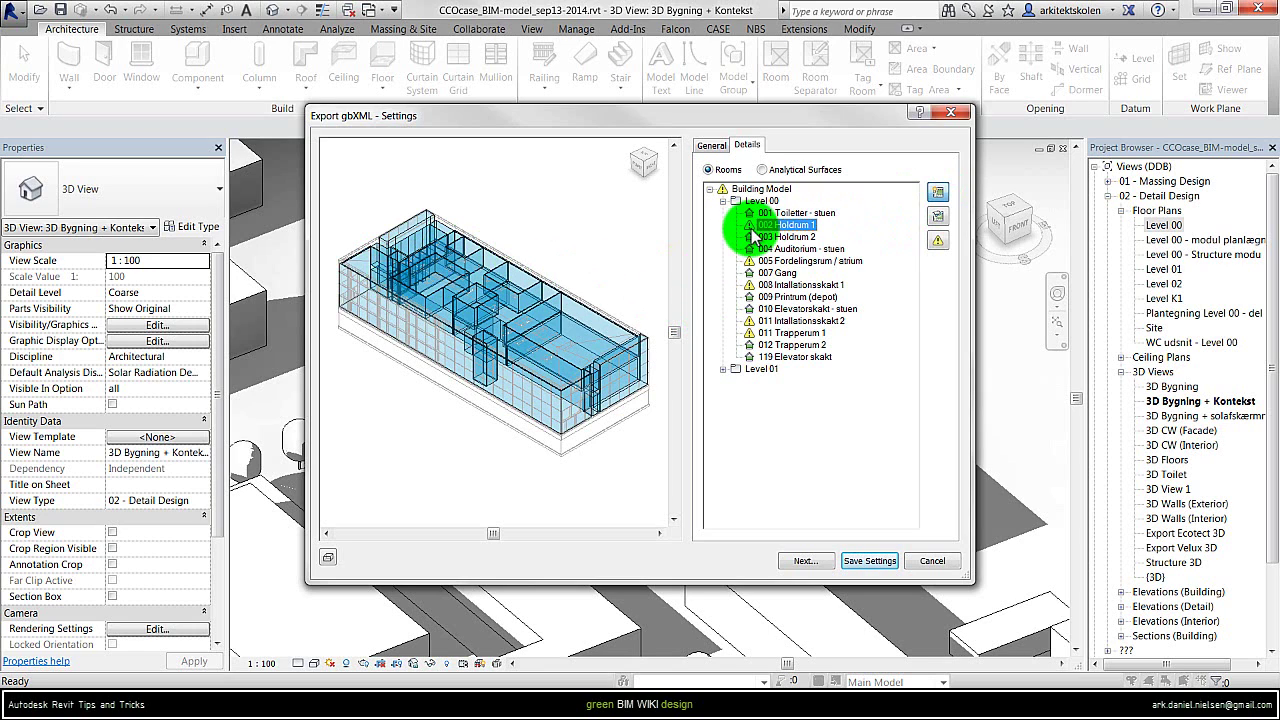
pyautogui.click(938, 245)
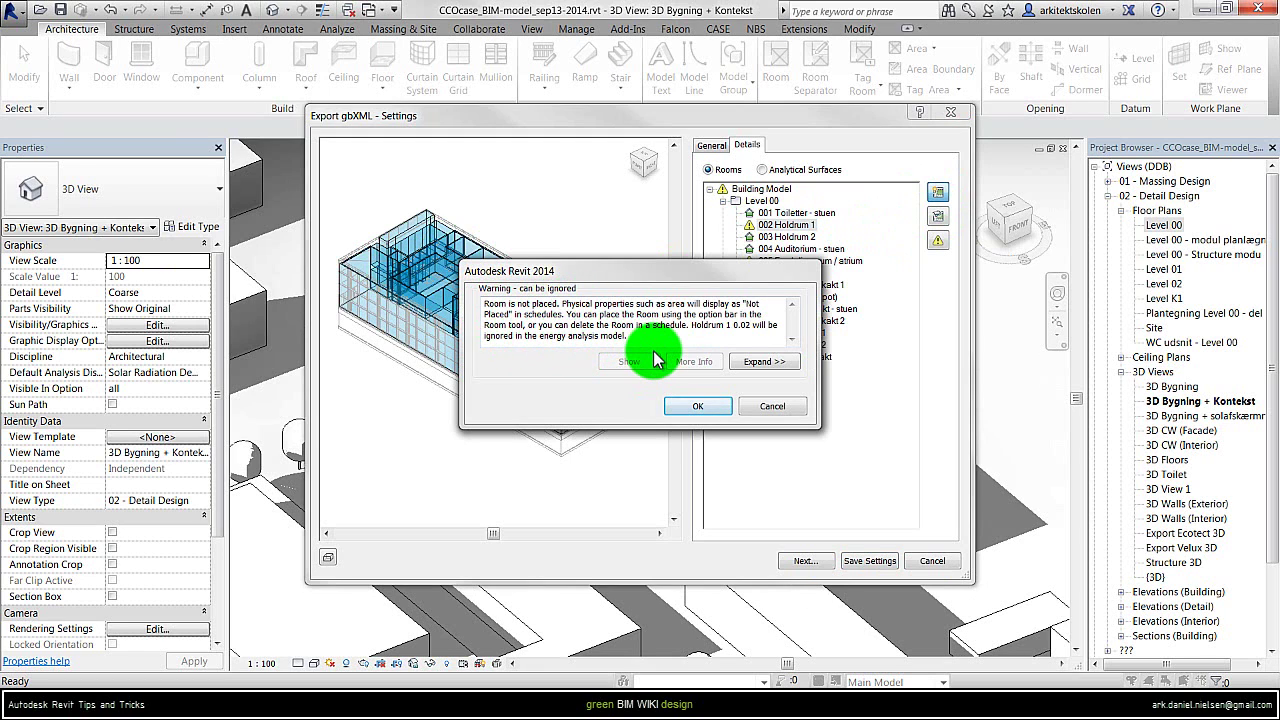
pyautogui.click(762, 408)
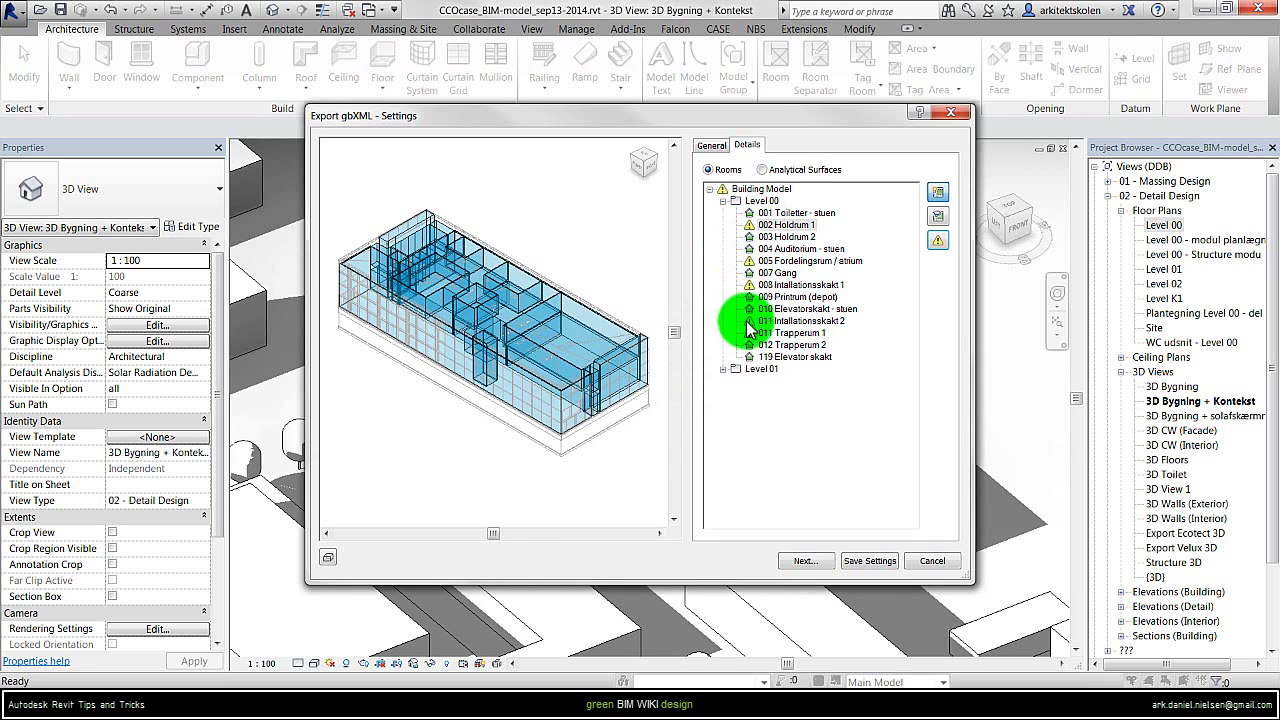
# Reselect and highlight room 001 Toiletter - stuen, then start computing analytical surfaces
pyautogui.click(786, 214)
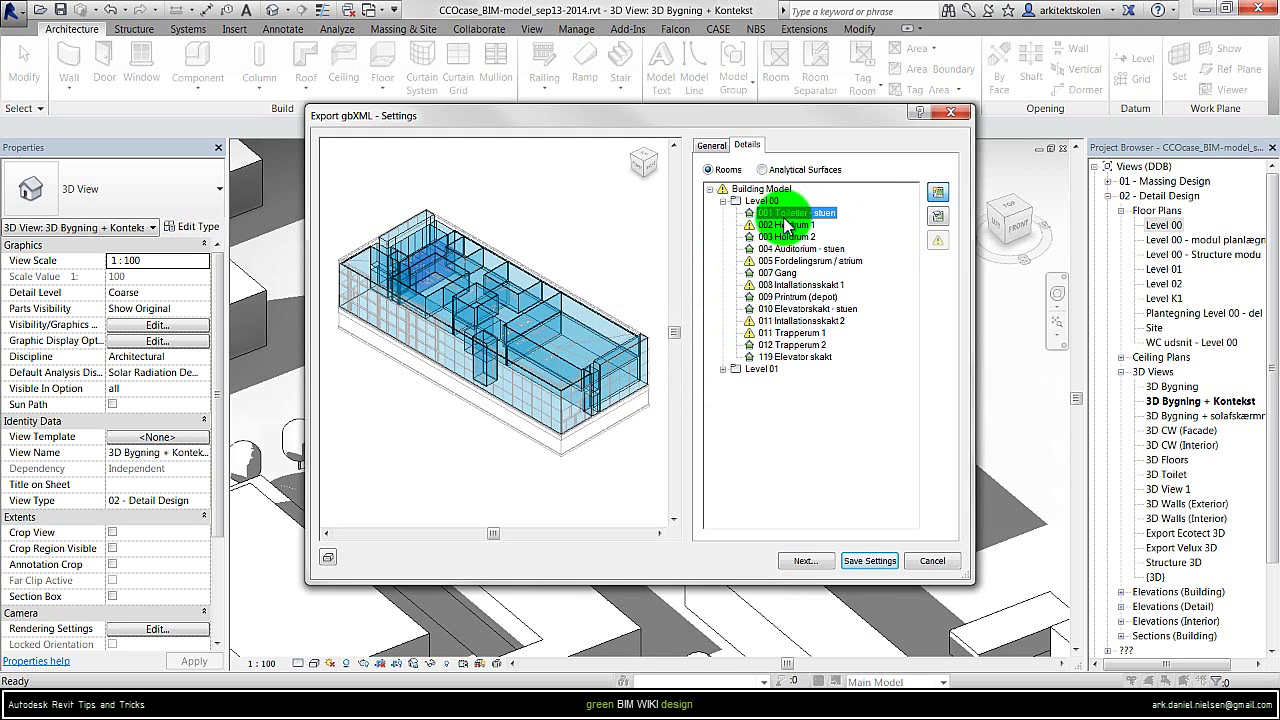
pyautogui.click(936, 215)
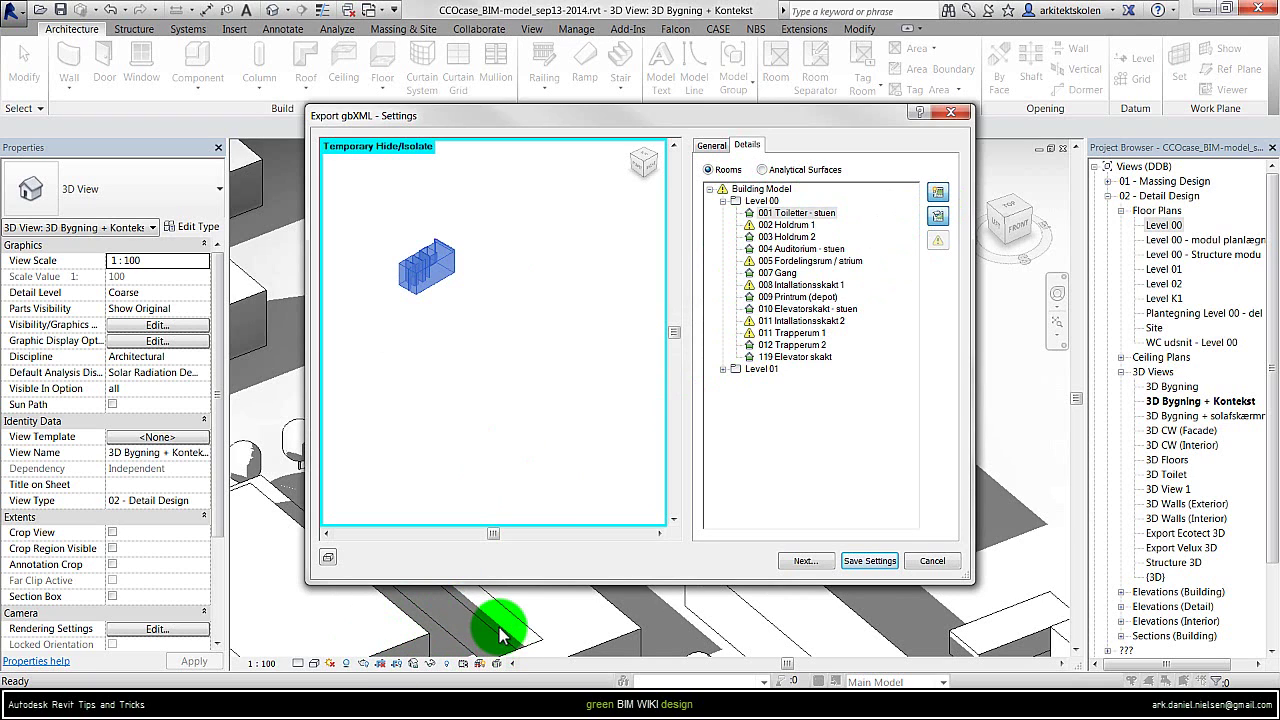
pyautogui.click(763, 170)
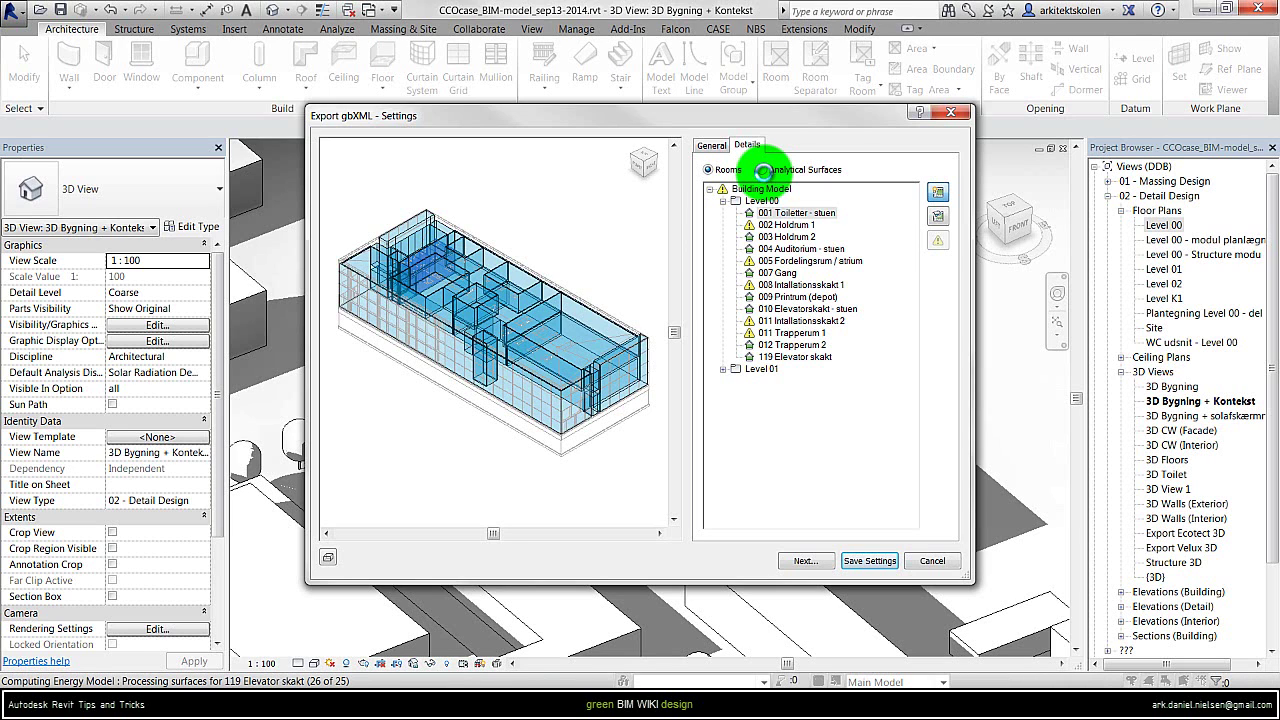
# Show analytical surfaces and expand room 001's Roofs down to surface T-001-E-R-15
pyautogui.click(763, 170)
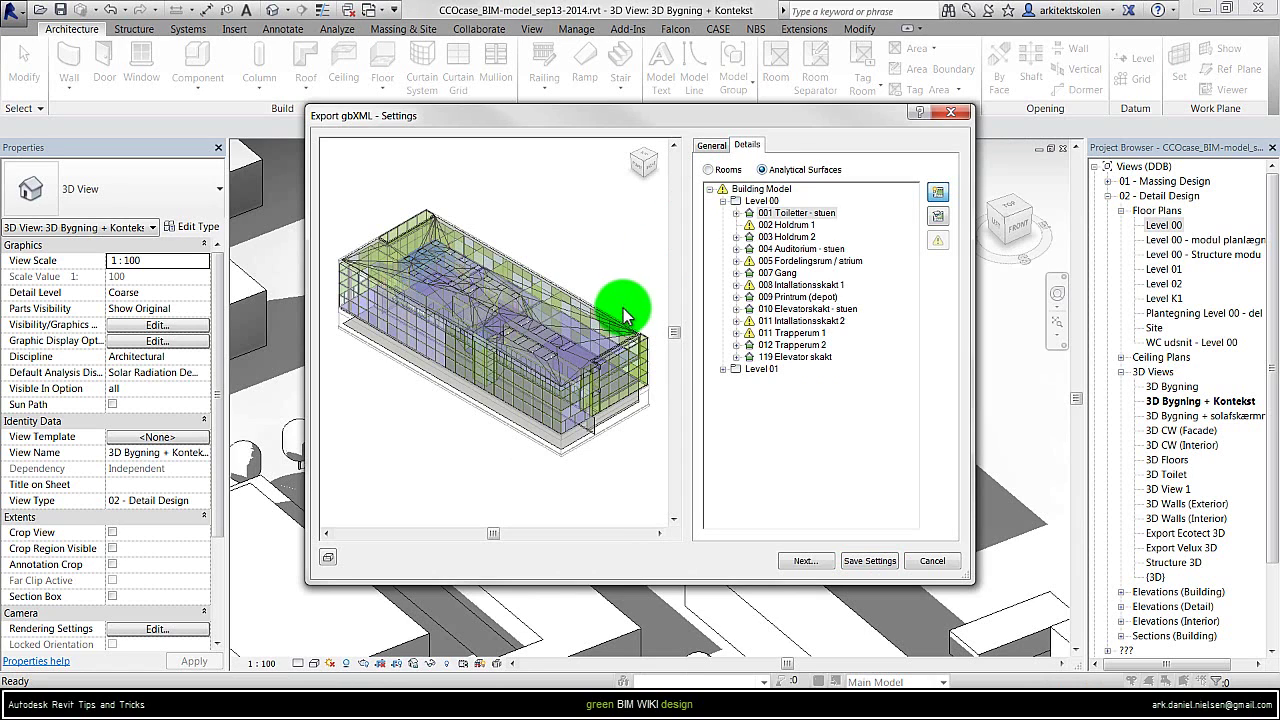
pyautogui.click(737, 213)
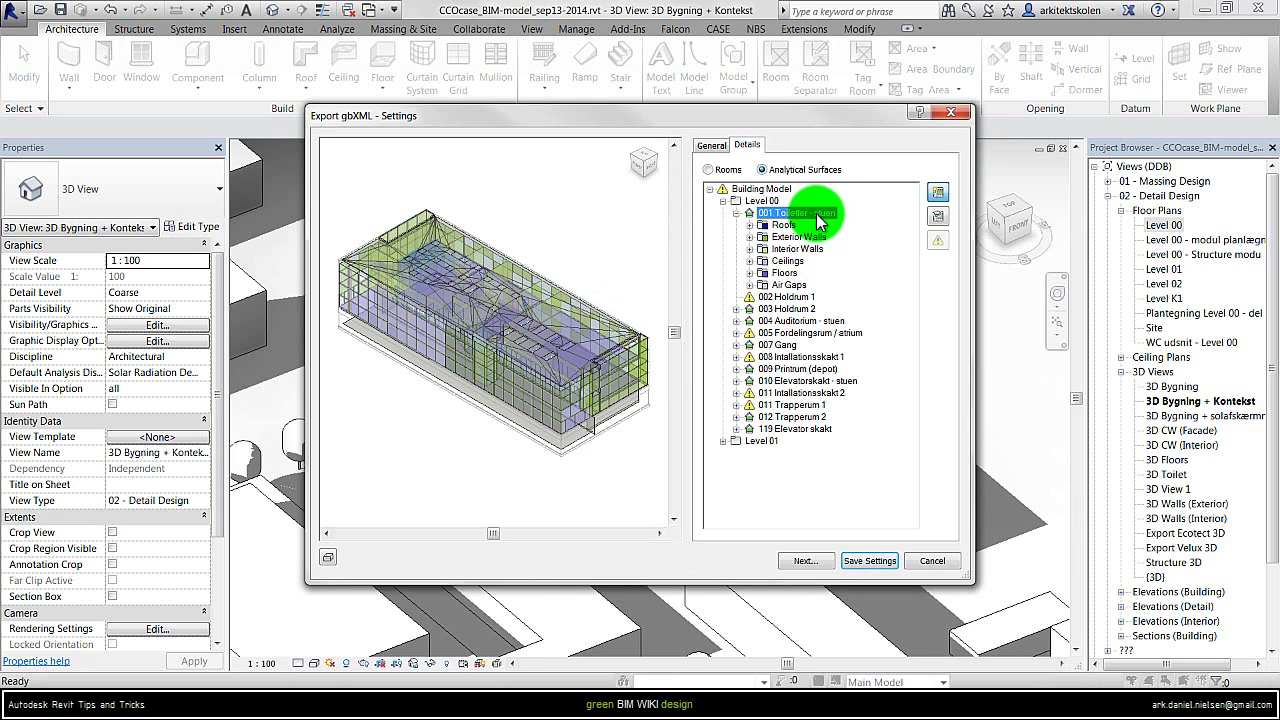
pyautogui.click(757, 229)
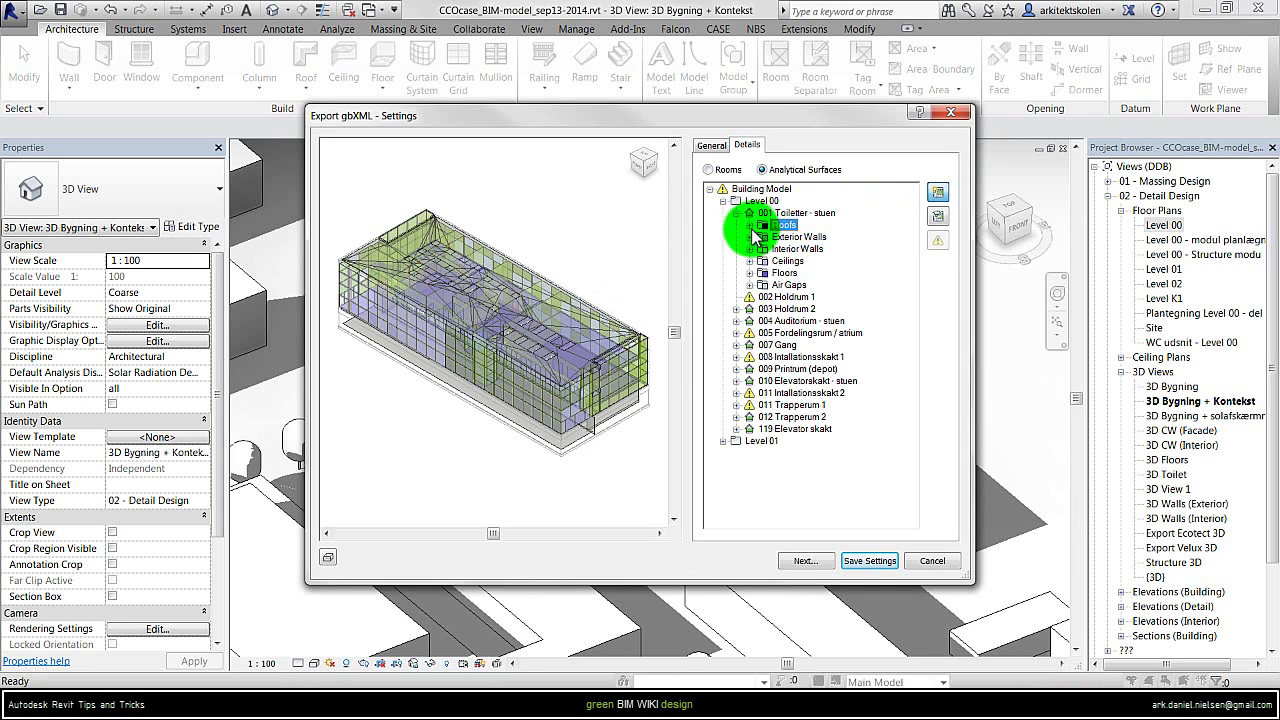
pyautogui.click(750, 226)
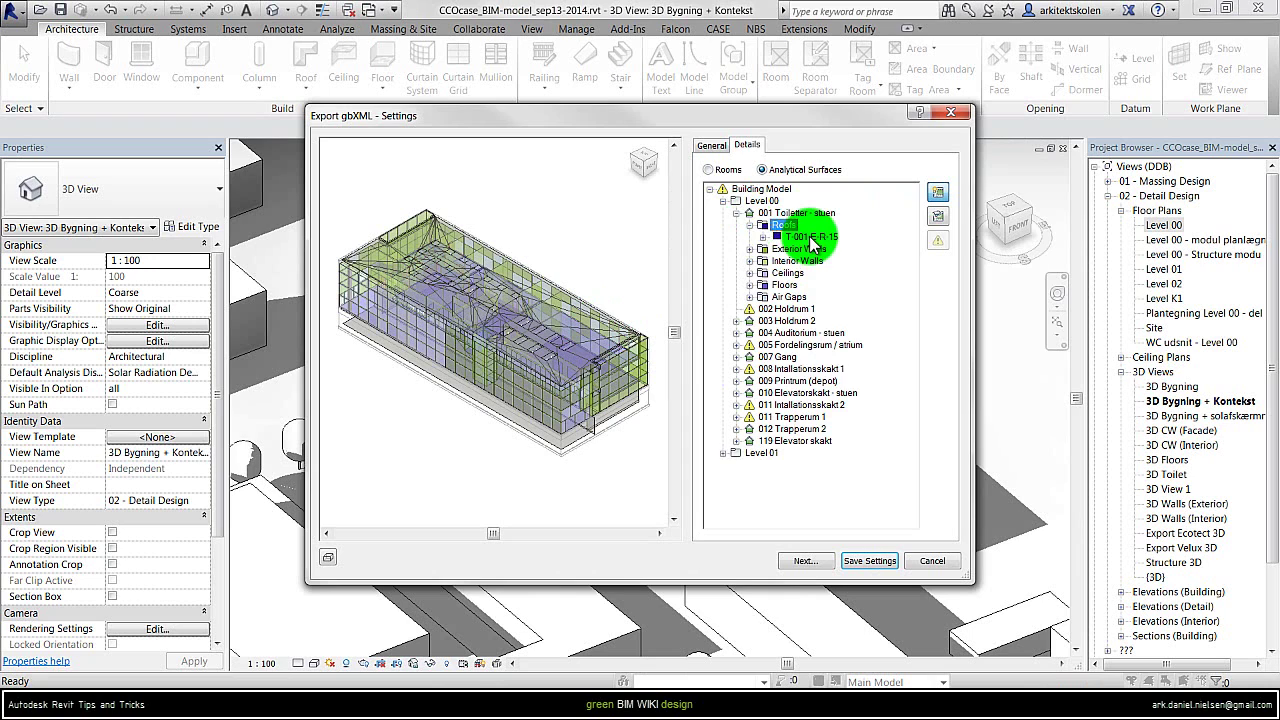
pyautogui.click(798, 237)
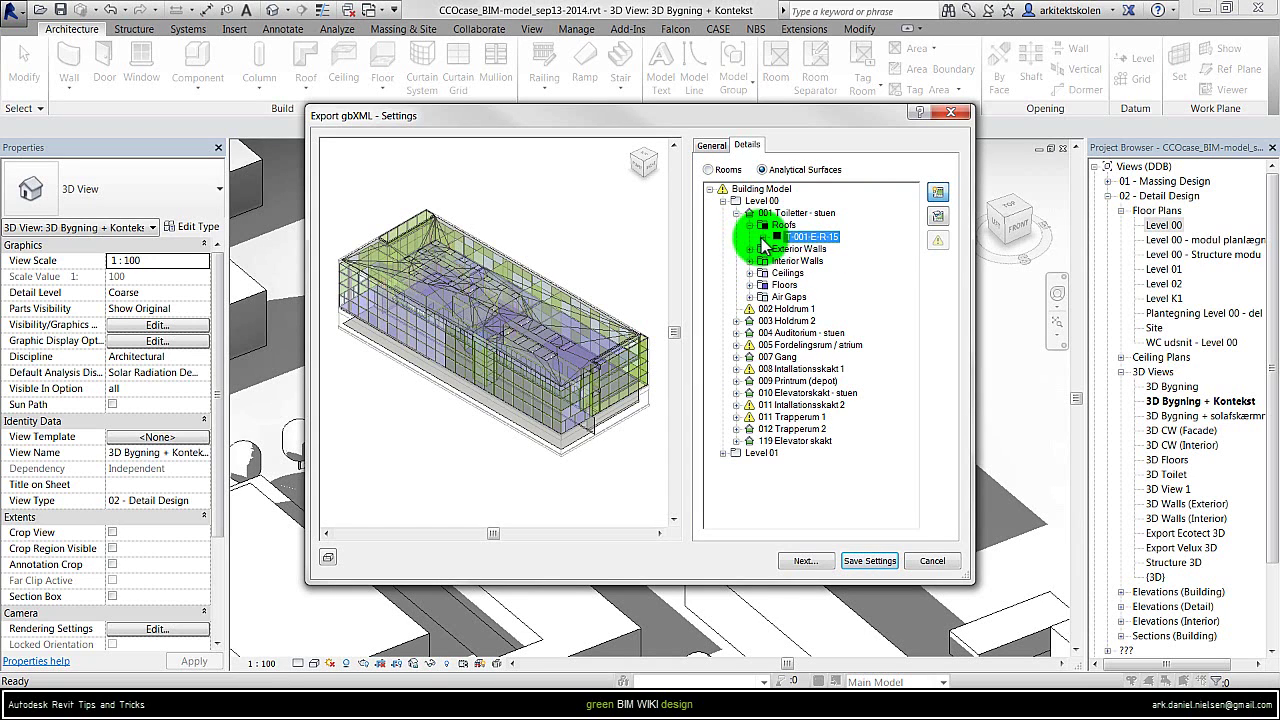
pyautogui.click(764, 237)
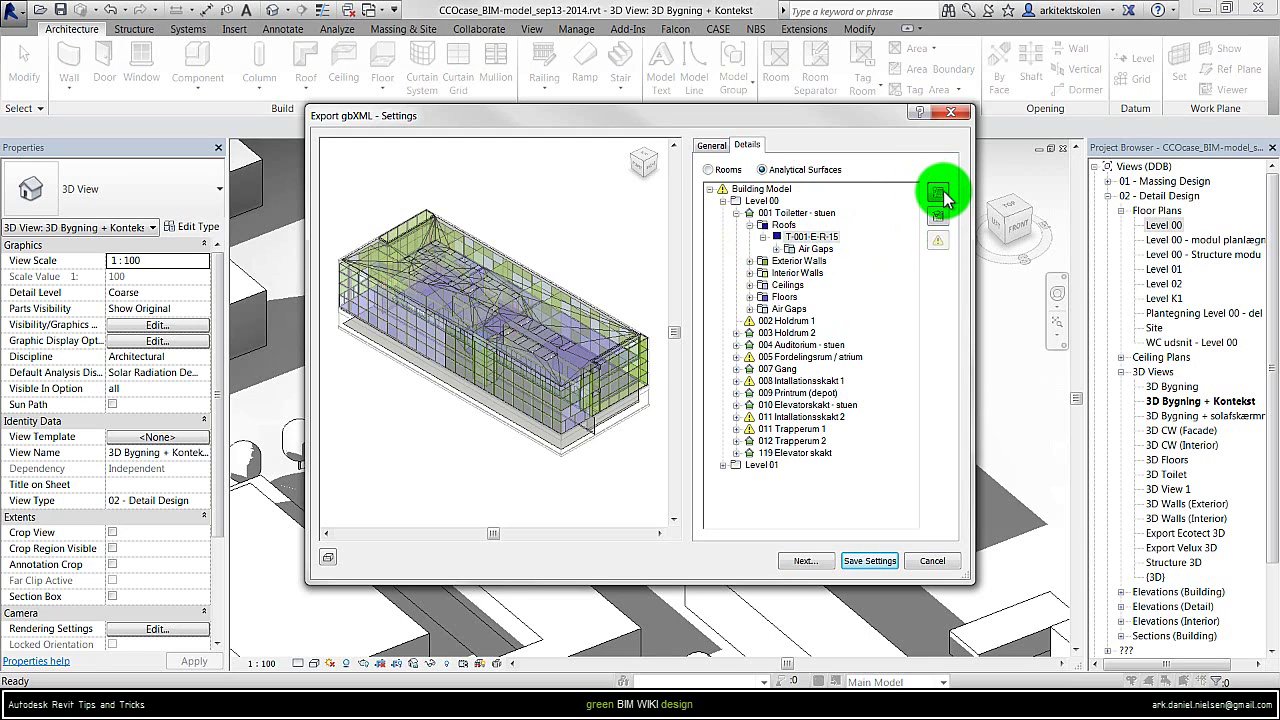
# Isolate and expand 005 Fordelingsrum / atrium, then dismiss its overlapping room volumes warning
pyautogui.click(941, 220)
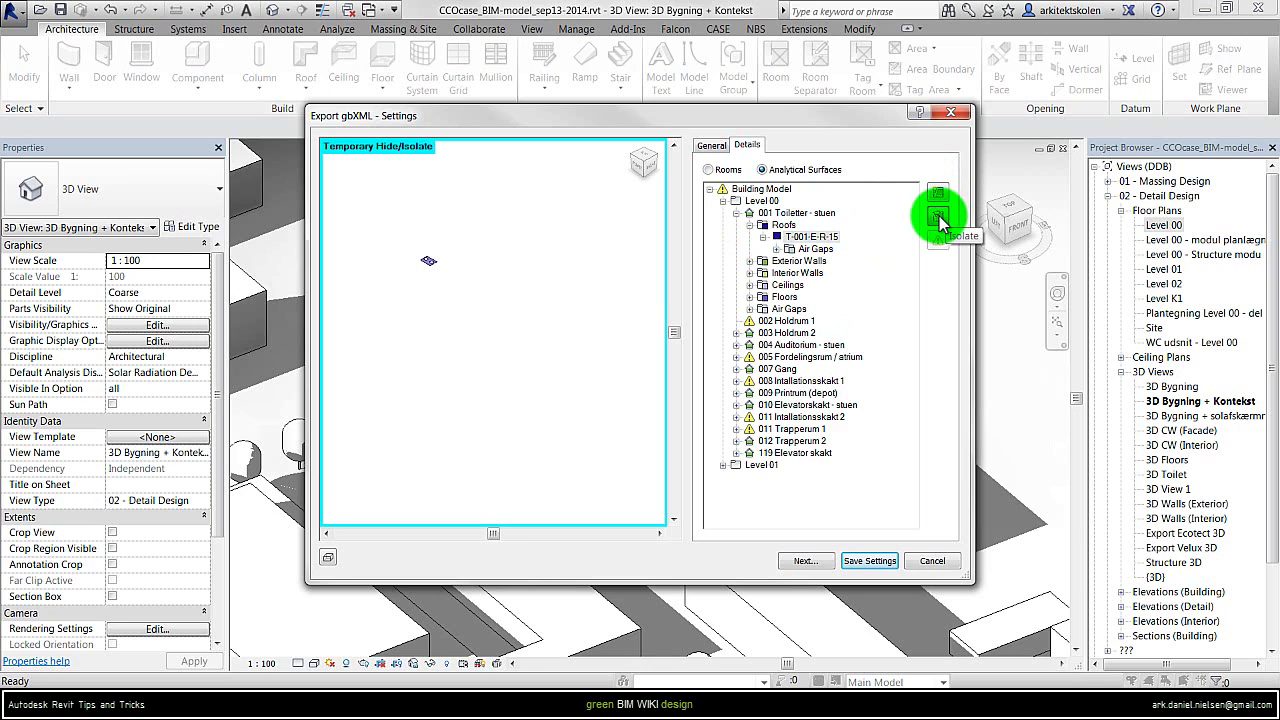
pyautogui.click(795, 357)
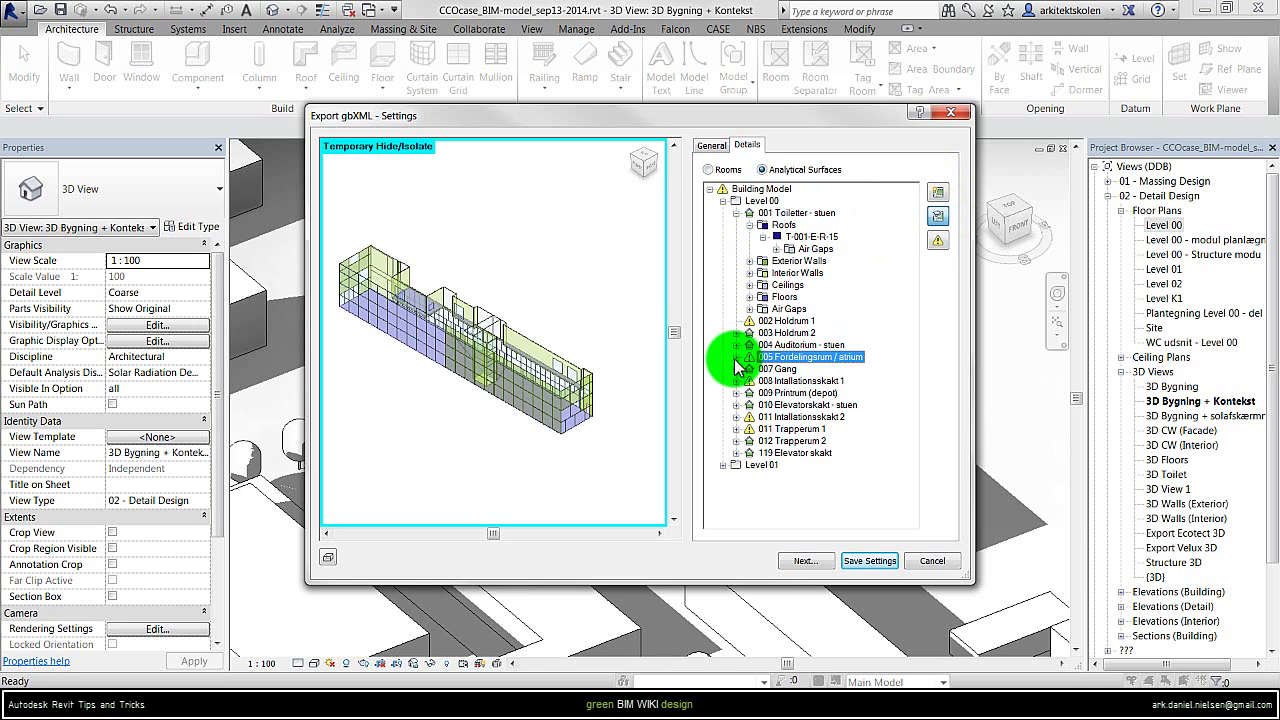
pyautogui.click(737, 357)
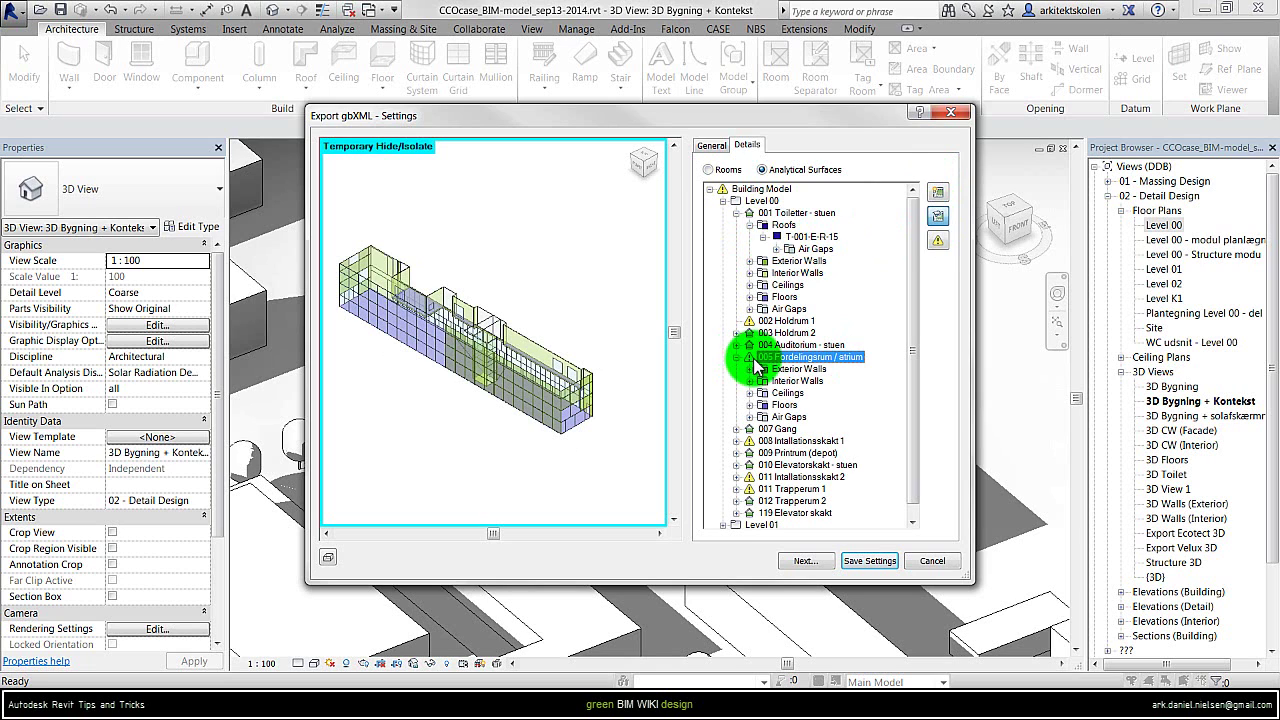
pyautogui.click(938, 241)
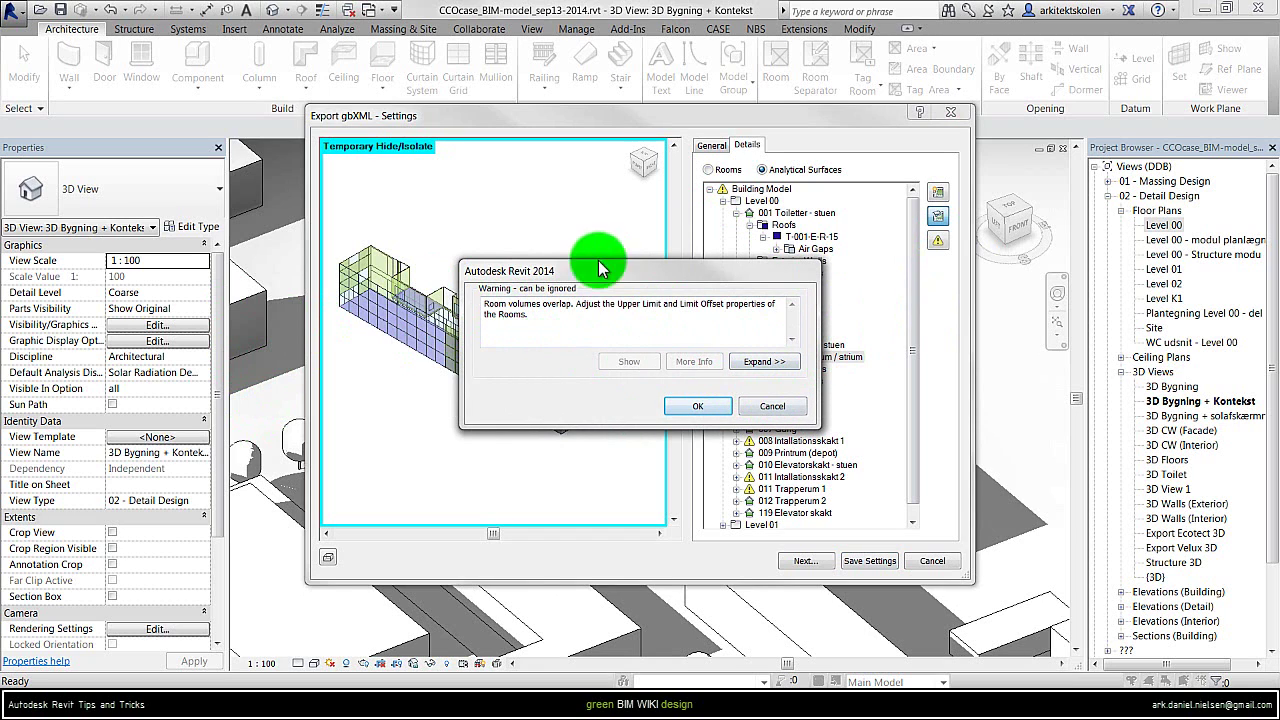
pyautogui.click(776, 408)
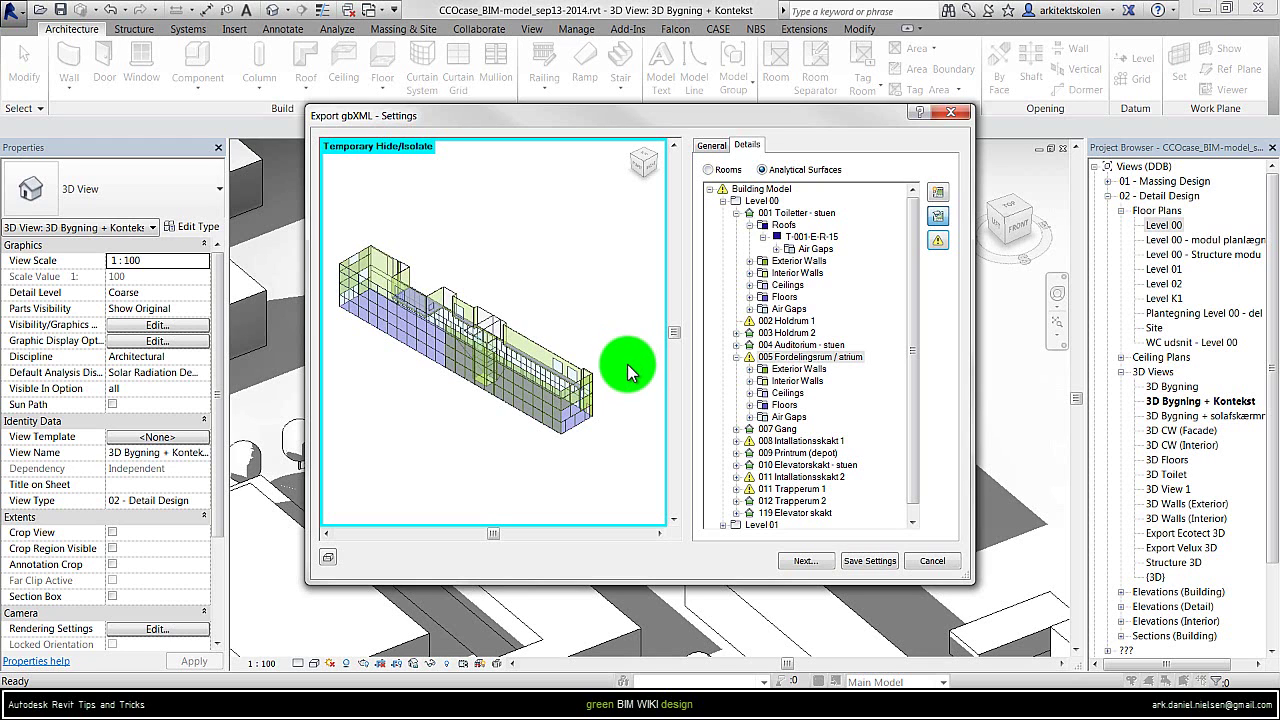
# Orbit the preview through top and isometric views, show the whole building, then isolate and orbit Level 00
pyautogui.keyDown('shift'); pyautogui.moveTo(638, 379); pyautogui.dragTo(618, 339, button='middle'); pyautogui.keyUp('shift')
pyautogui.click(645, 160)
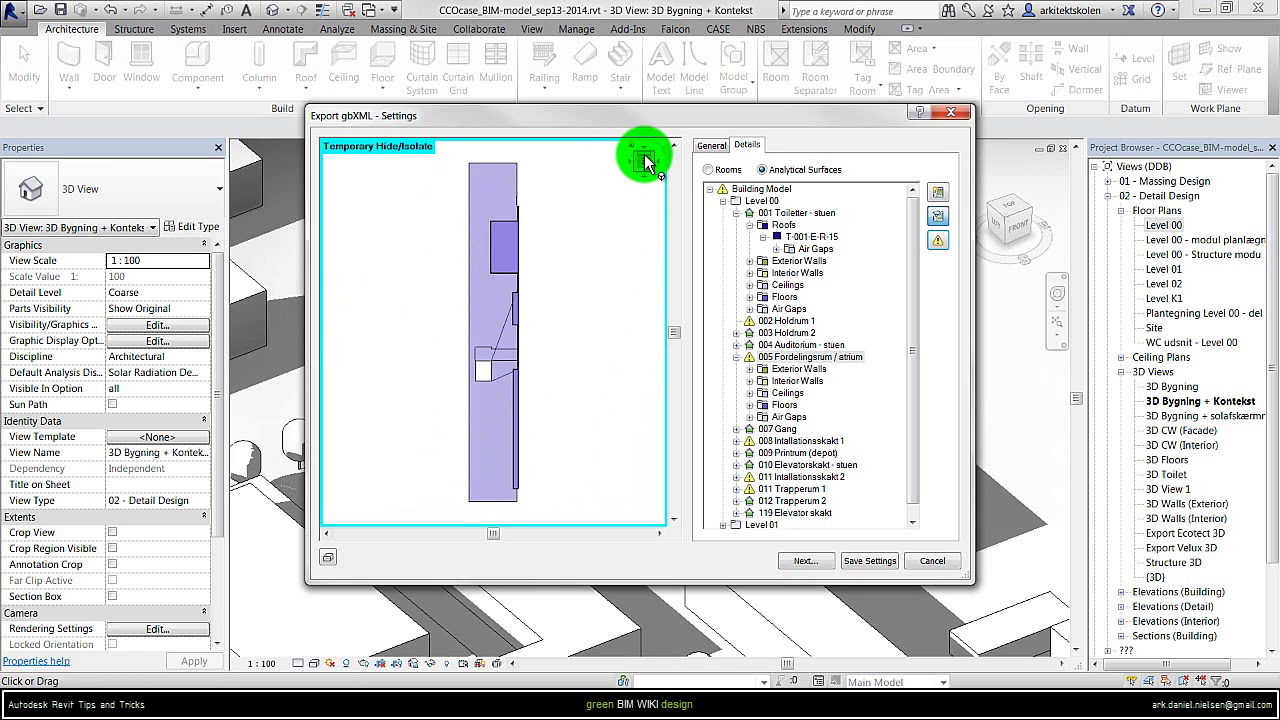
pyautogui.click(645, 160)
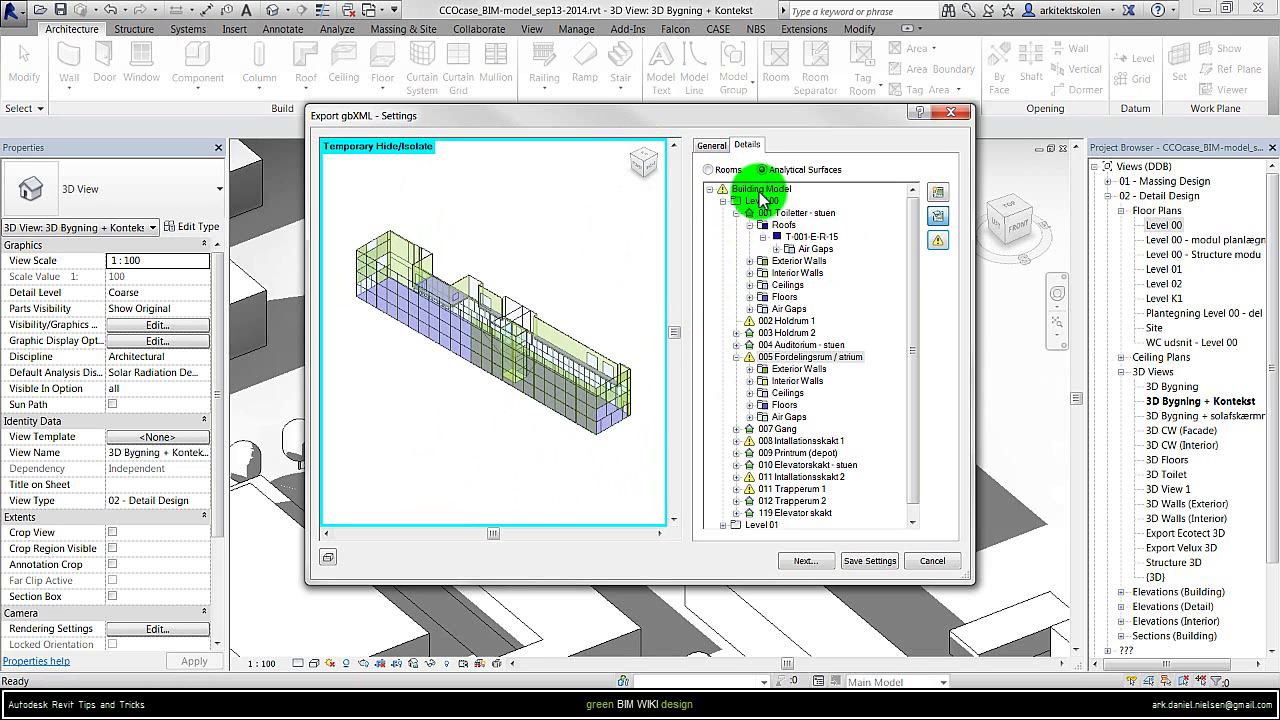
pyautogui.click(940, 215)
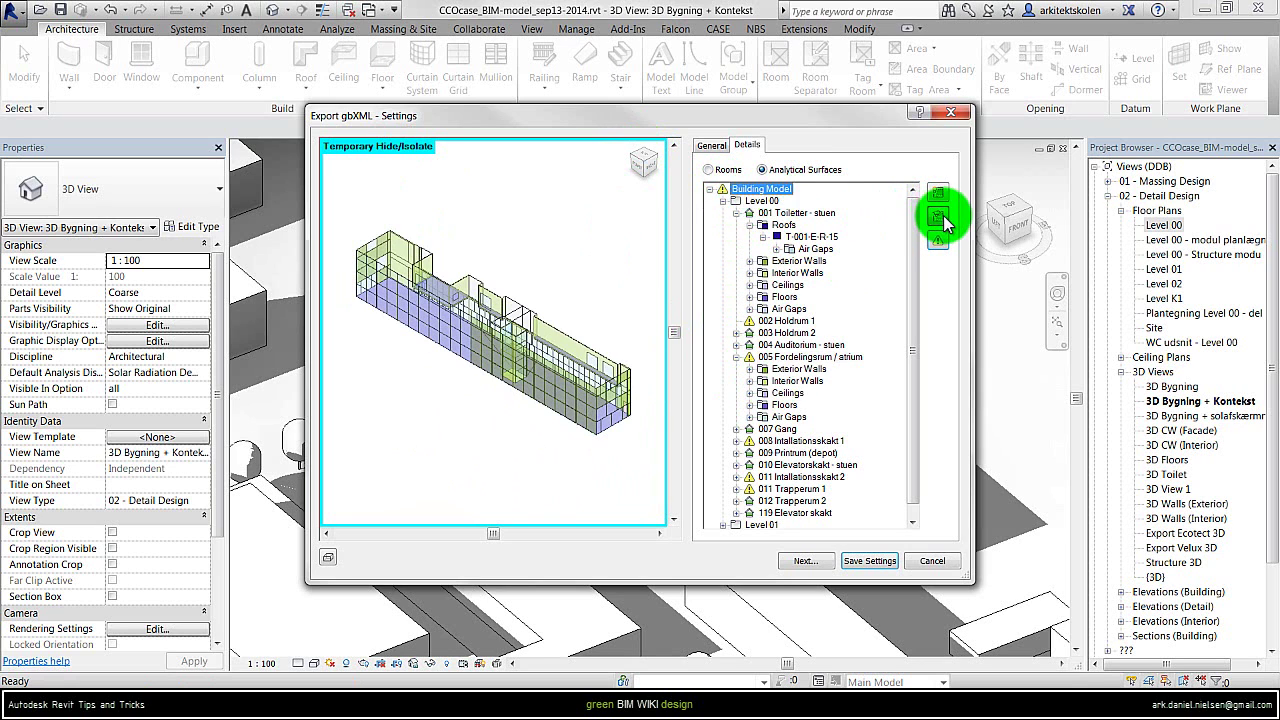
pyautogui.click(643, 160)
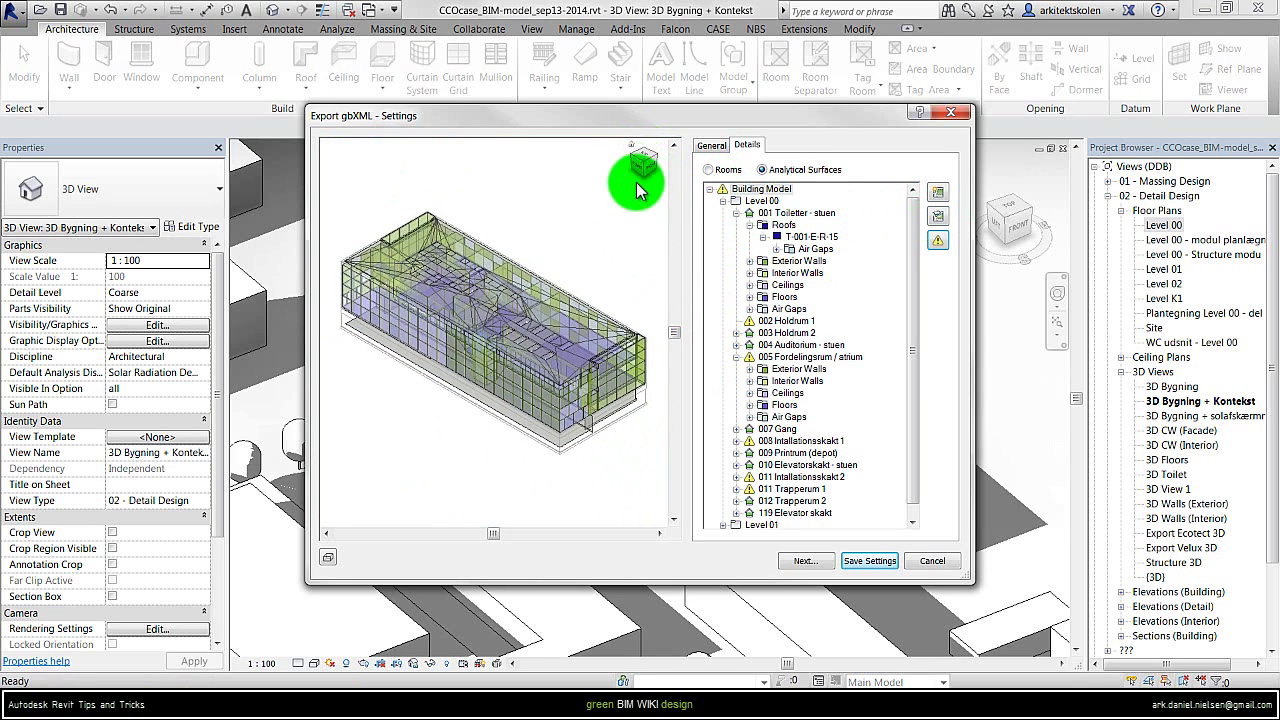
pyautogui.click(760, 202)
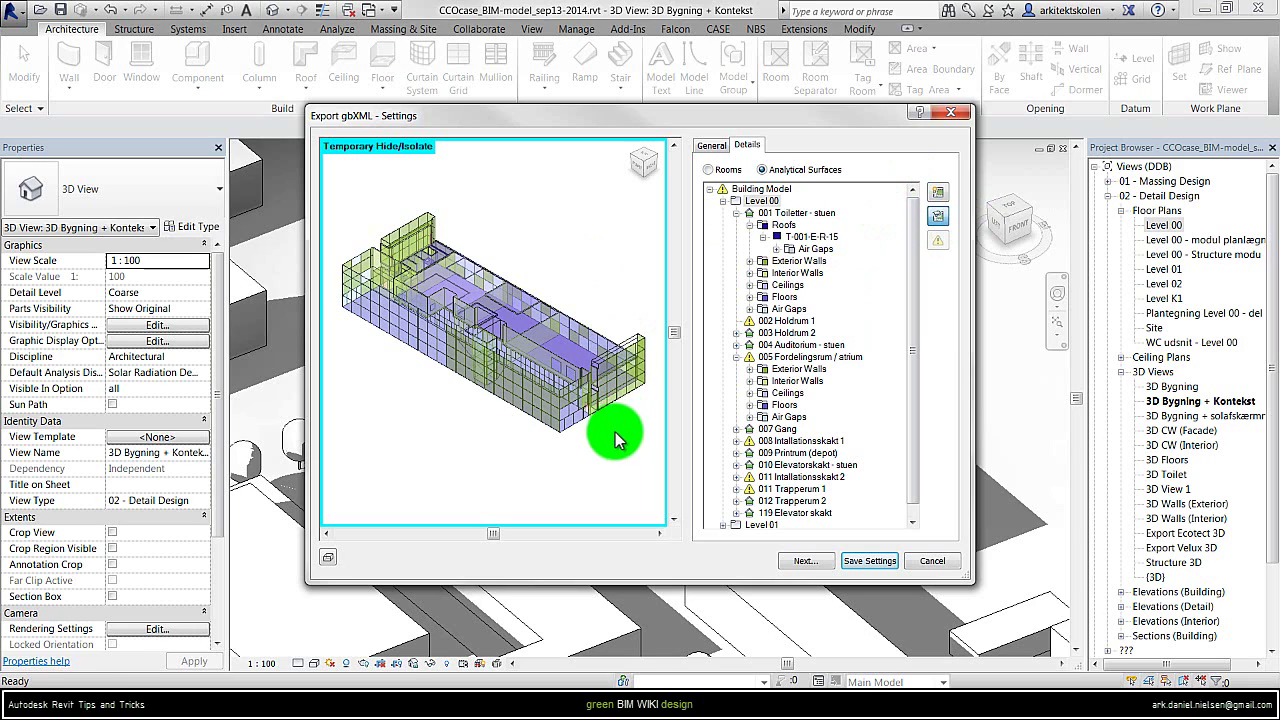
pyautogui.keyDown('shift'); pyautogui.moveTo(615, 432); pyautogui.dragTo(528, 428, button='middle'); pyautogui.keyUp('shift')
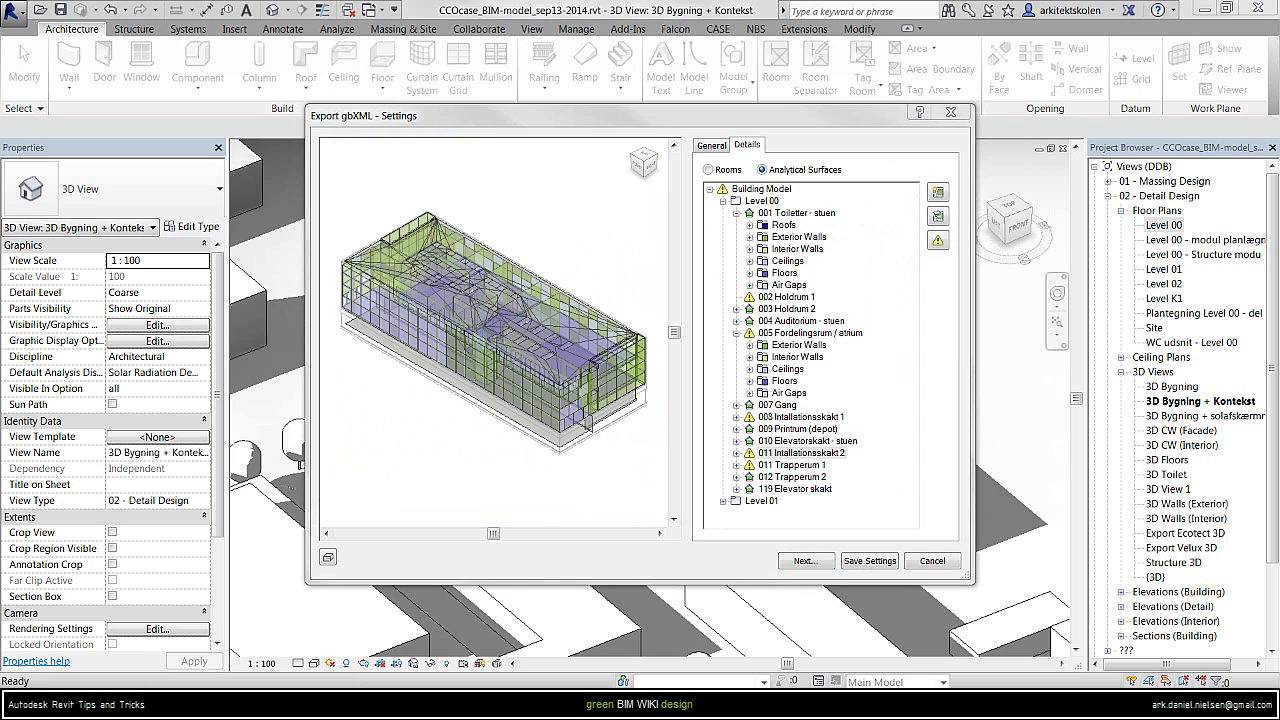
# Save the Export gbXML settings and close the dialog, returning to the 3D building view
pyautogui.click(870, 561)
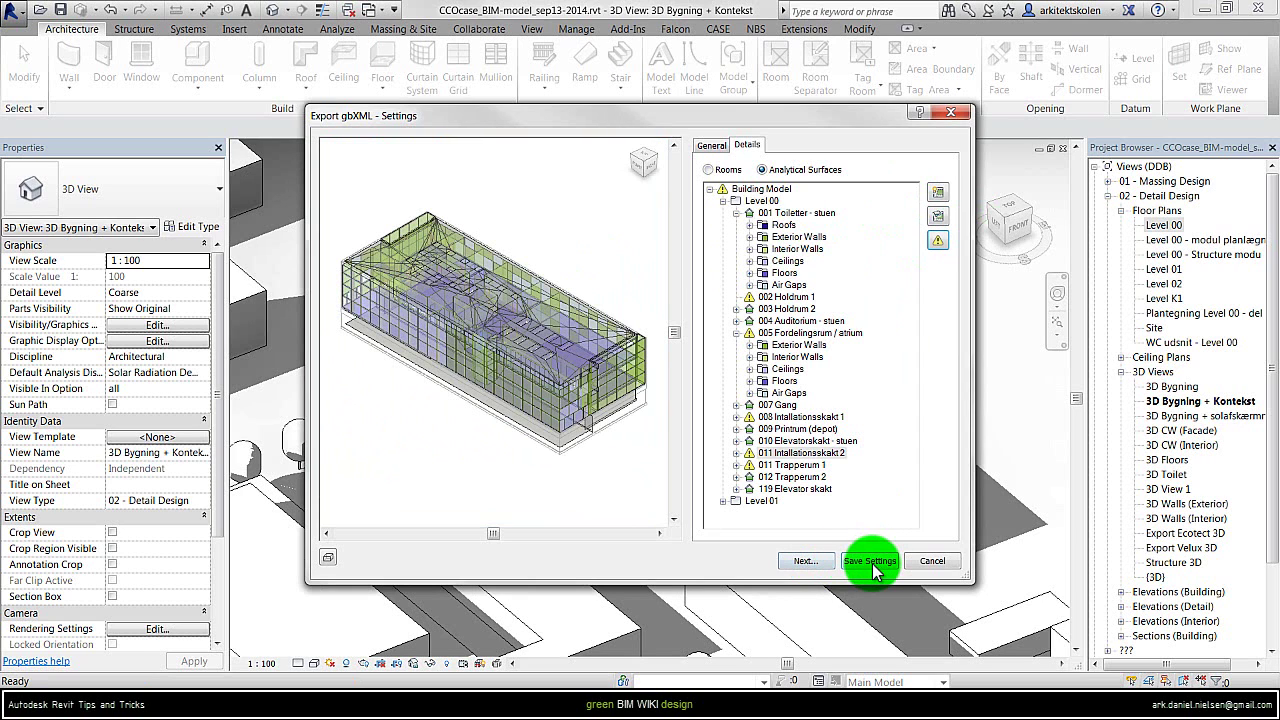